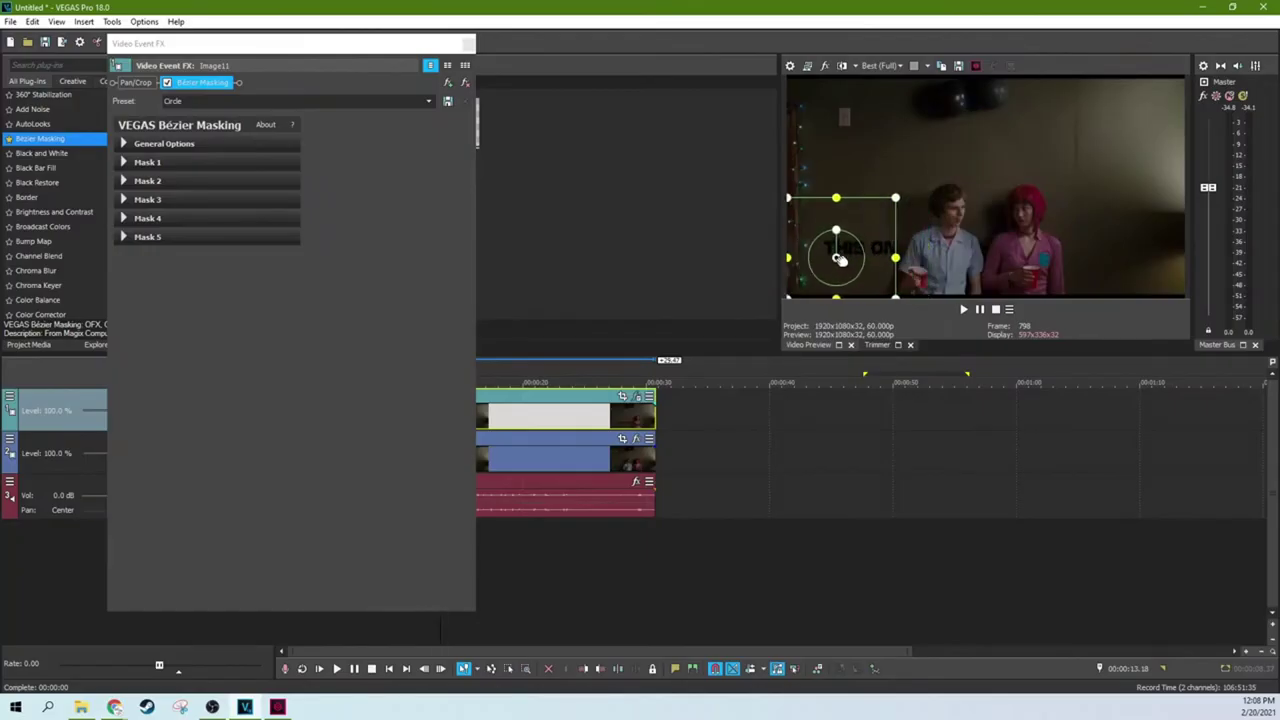
Make Mask 1 a rectangle over the title with outward edge feathering.
{"action": "left_click_drag", "start_coordinate": [851, 224], "coordinate": [873, 249]}
{"action": "left_click", "coordinate": [124, 143]}
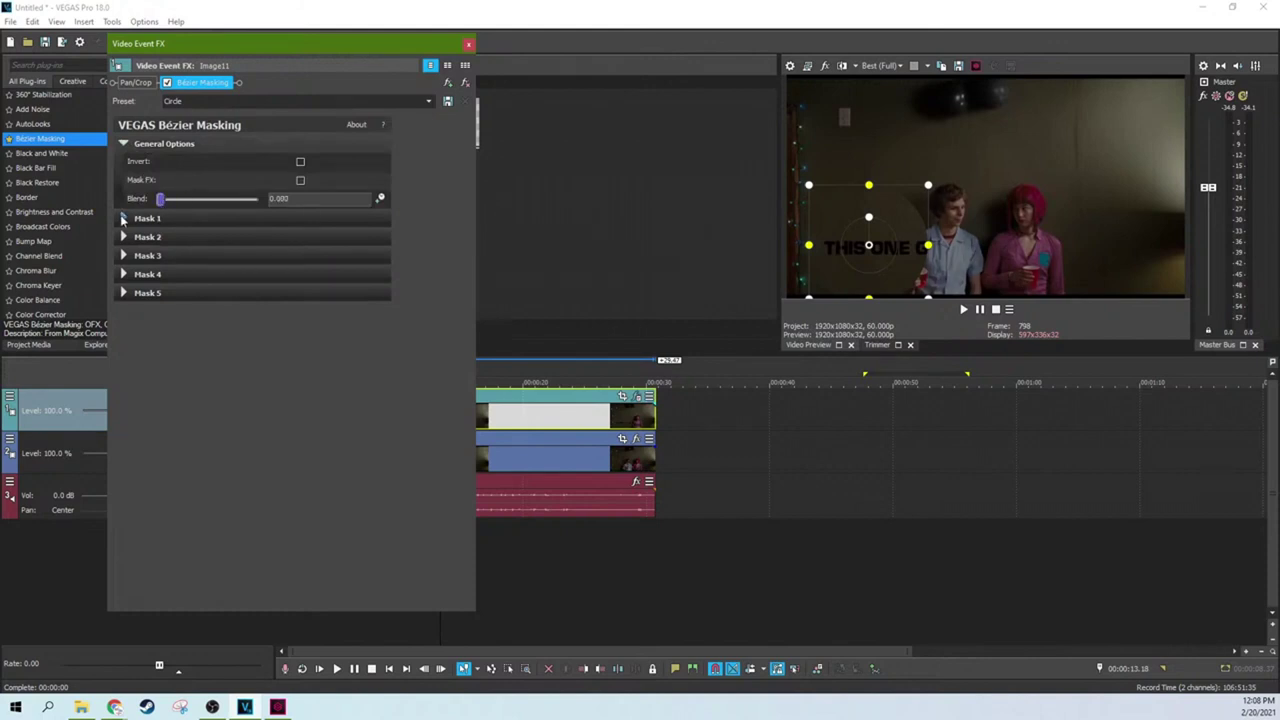
{"action": "left_click", "coordinate": [124, 218]}
{"action": "left_click", "coordinate": [240, 255]}
{"action": "left_click", "coordinate": [227, 282]}
{"action": "left_click", "coordinate": [250, 367]}
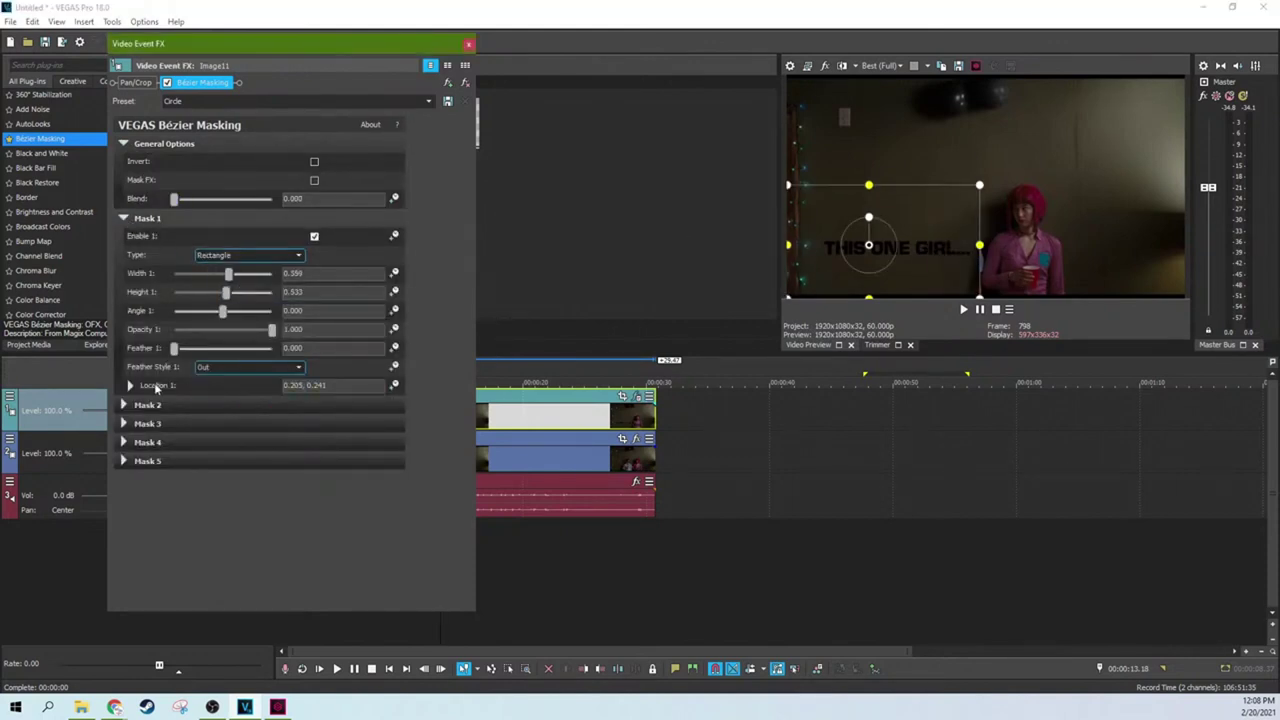
{"action": "left_click", "coordinate": [210, 389]}
{"action": "left_click_drag", "start_coordinate": [174, 348], "coordinate": [182, 352]}
Review playback, then rework the mask's feather and position and reconfirm the Rectangle type.
{"action": "left_click_drag", "start_coordinate": [979, 246], "coordinate": [963, 250]}
{"action": "key", "text": "space"}
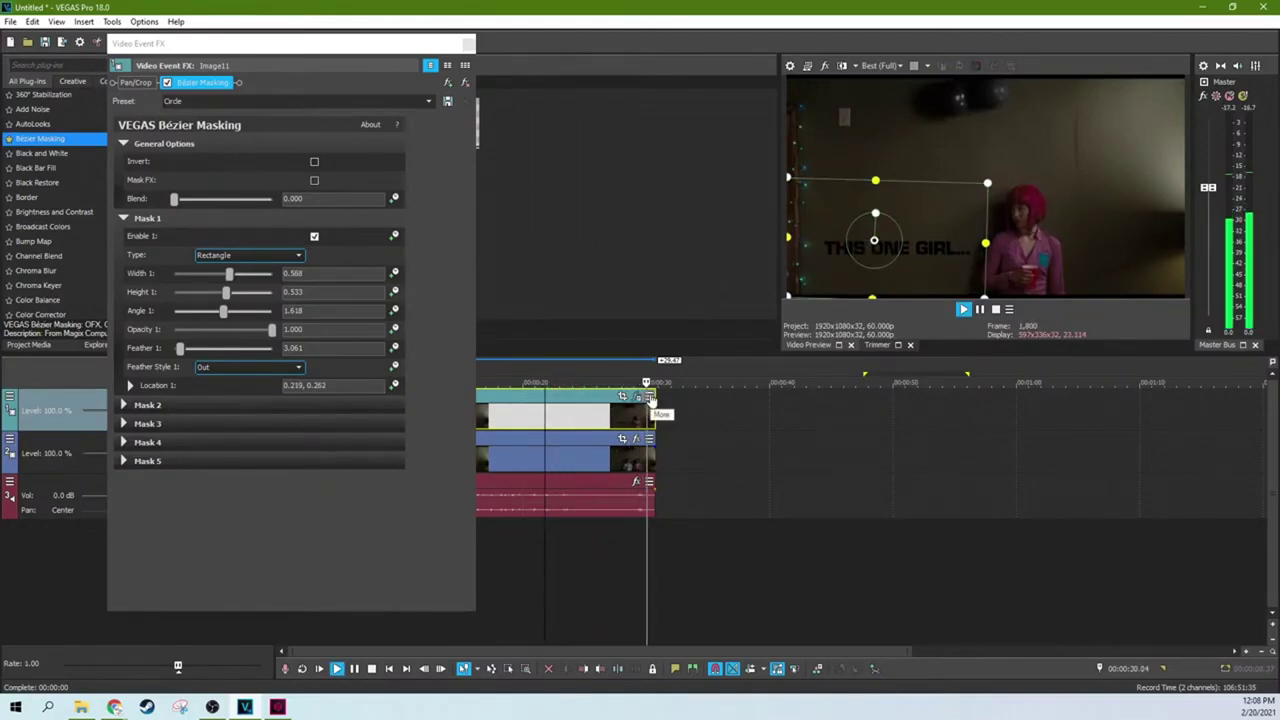
{"action": "key", "text": "space"}
{"action": "left_click", "coordinate": [180, 349]}
{"action": "left_click_drag", "start_coordinate": [179, 351], "coordinate": [155, 352]}
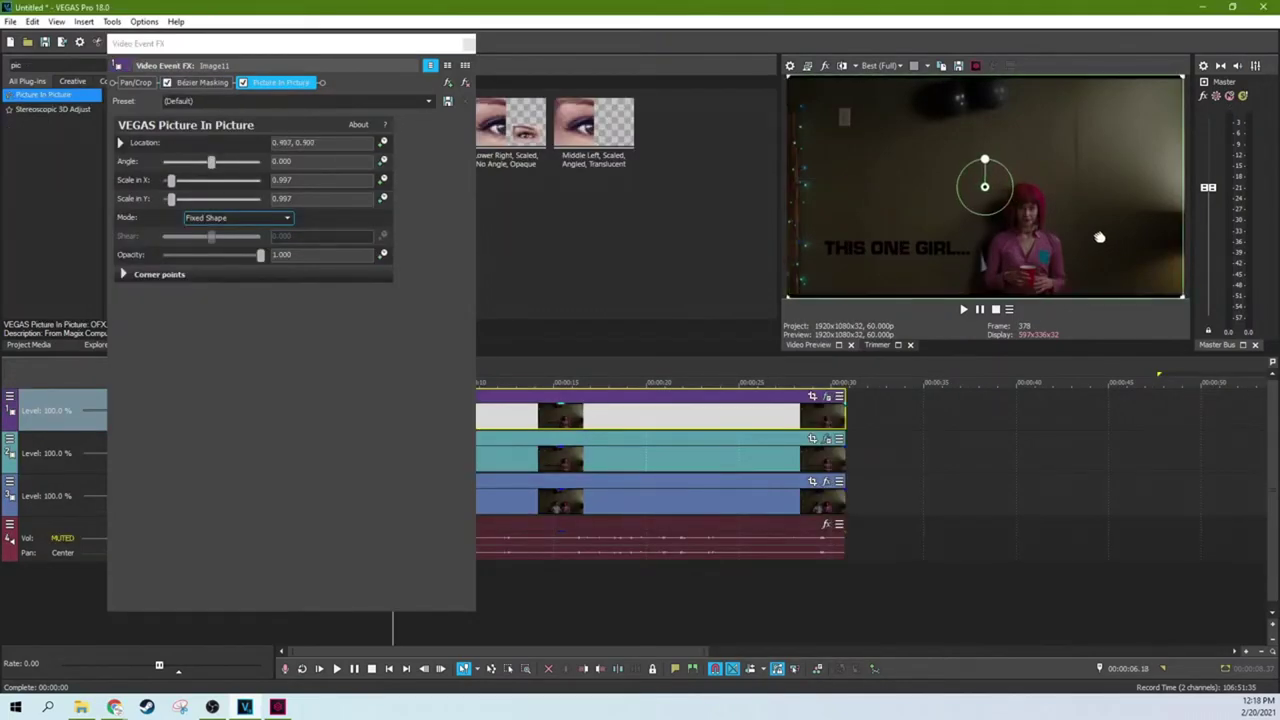
{"action": "left_click_drag", "start_coordinate": [1100, 238], "coordinate": [1100, 291]}
{"action": "left_click", "coordinate": [200, 82]}
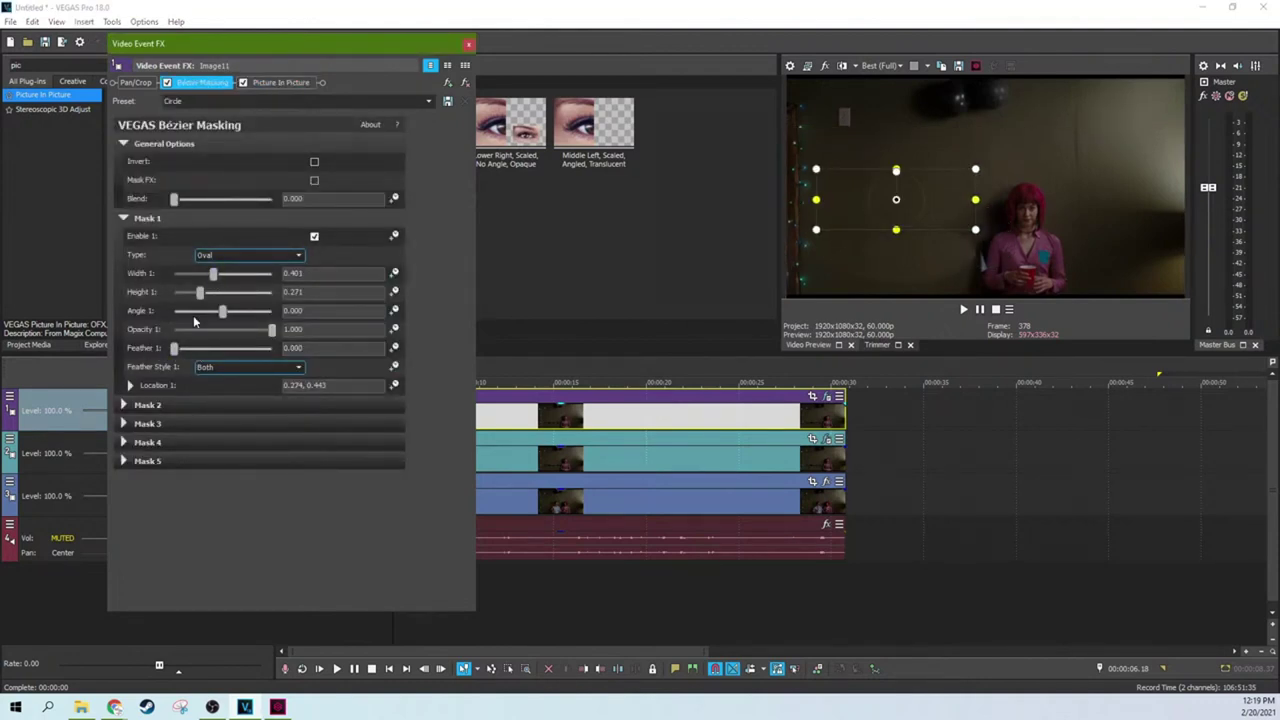
{"action": "key", "text": "Up"}
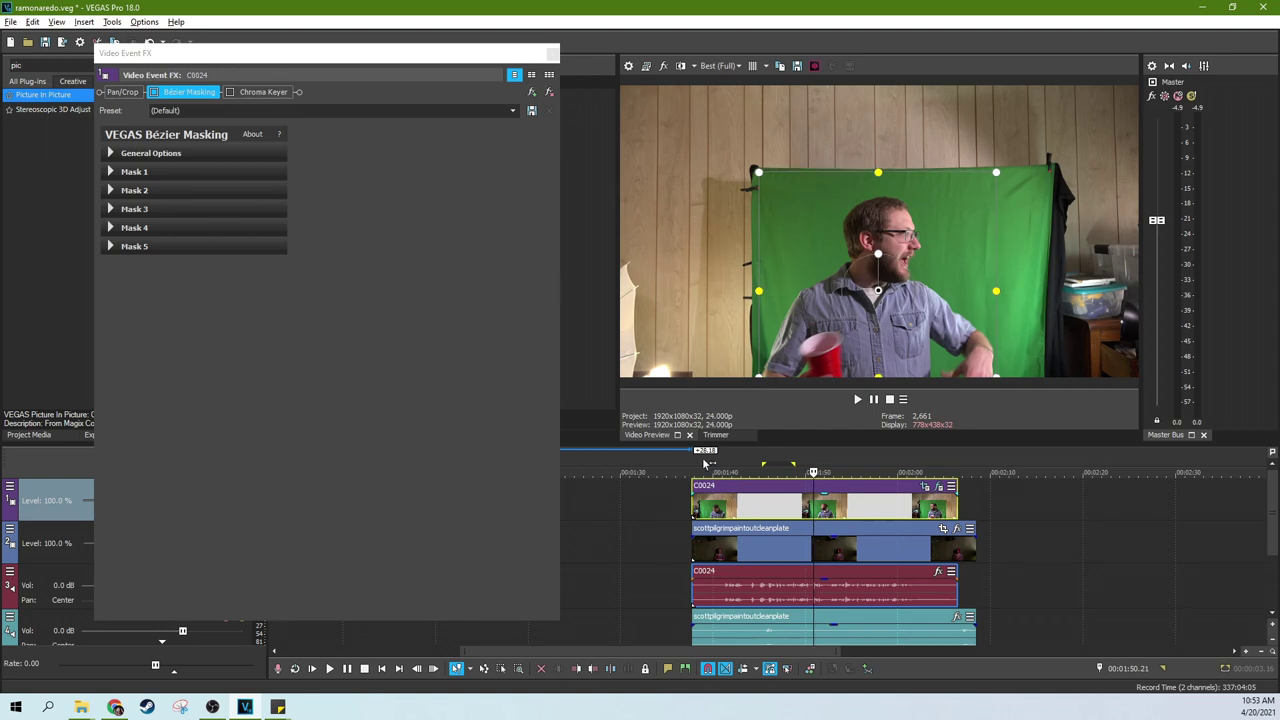
Enable Bézier Masking and drag the side and top handles to frame the green backdrop.
{"action": "left_click", "coordinate": [155, 94]}
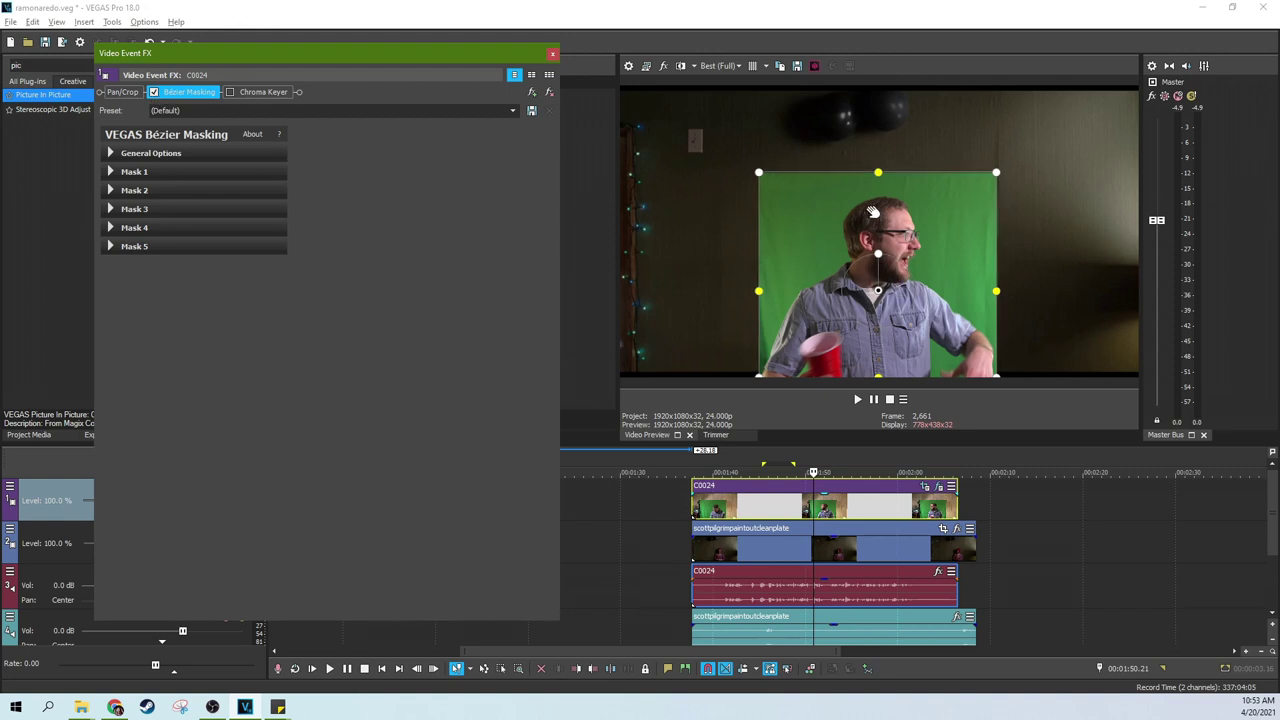
{"action": "mouse_move", "coordinate": [763, 291]}
{"action": "left_mouse_down"}
{"action": "mouse_move", "coordinate": [717, 291]}
{"action": "mouse_move", "coordinate": [760, 291]}
{"action": "left_mouse_up"}
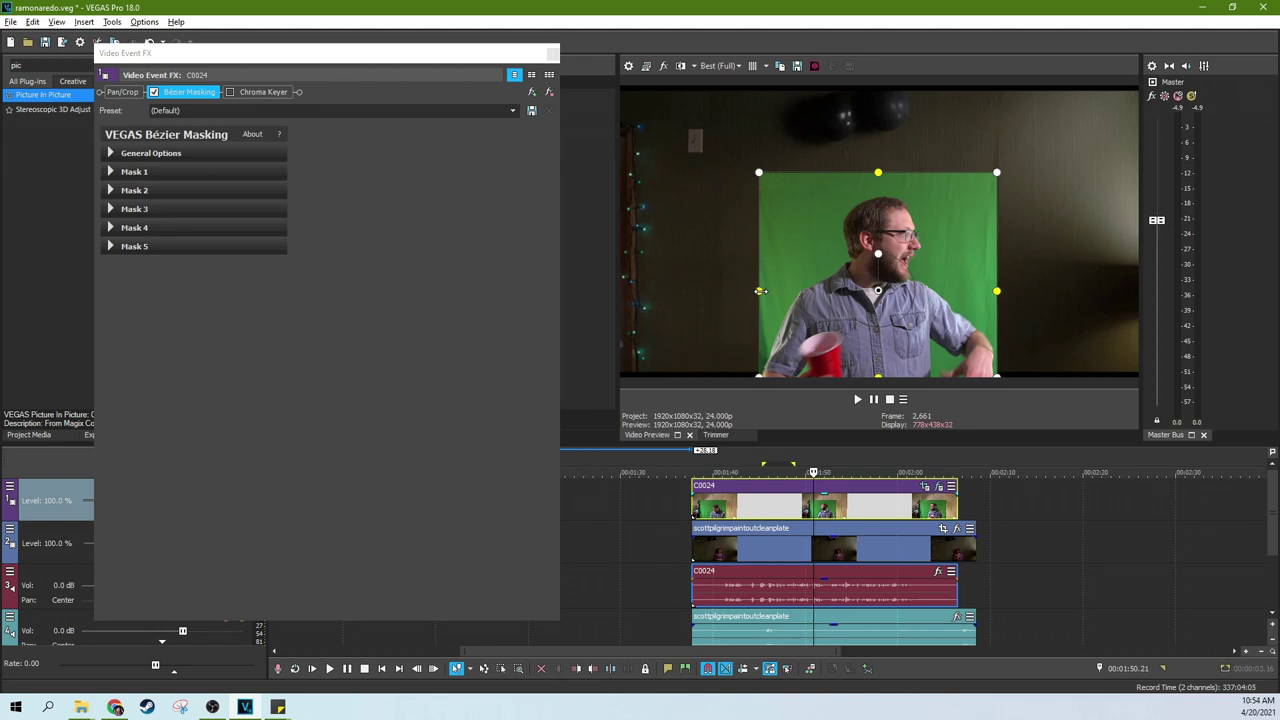
{"action": "mouse_move", "coordinate": [997, 291]}
{"action": "left_mouse_down"}
{"action": "mouse_move", "coordinate": [1017, 291]}
{"action": "mouse_move", "coordinate": [999, 291]}
{"action": "left_mouse_up"}
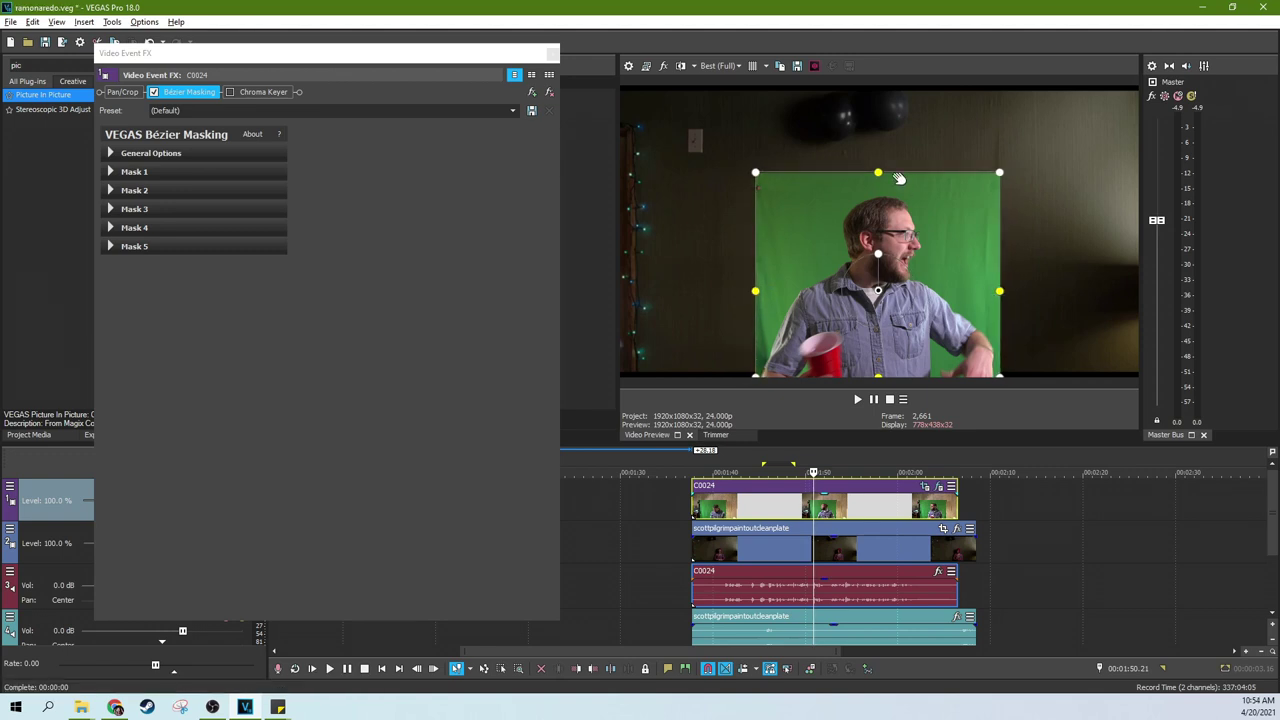
{"action": "left_click_drag", "start_coordinate": [878, 172], "coordinate": [878, 172]}
{"action": "left_click_drag", "start_coordinate": [755, 290], "coordinate": [759, 291]}
{"action": "mouse_move", "coordinate": [878, 172]}
{"action": "left_mouse_down"}
{"action": "mouse_move", "coordinate": [878, 153]}
{"action": "mouse_move", "coordinate": [878, 174]}
{"action": "left_mouse_up"}
{"action": "mouse_move", "coordinate": [995, 291]}
{"action": "left_mouse_down"}
{"action": "mouse_move", "coordinate": [1020, 291]}
{"action": "mouse_move", "coordinate": [988, 290]}
{"action": "left_mouse_up"}
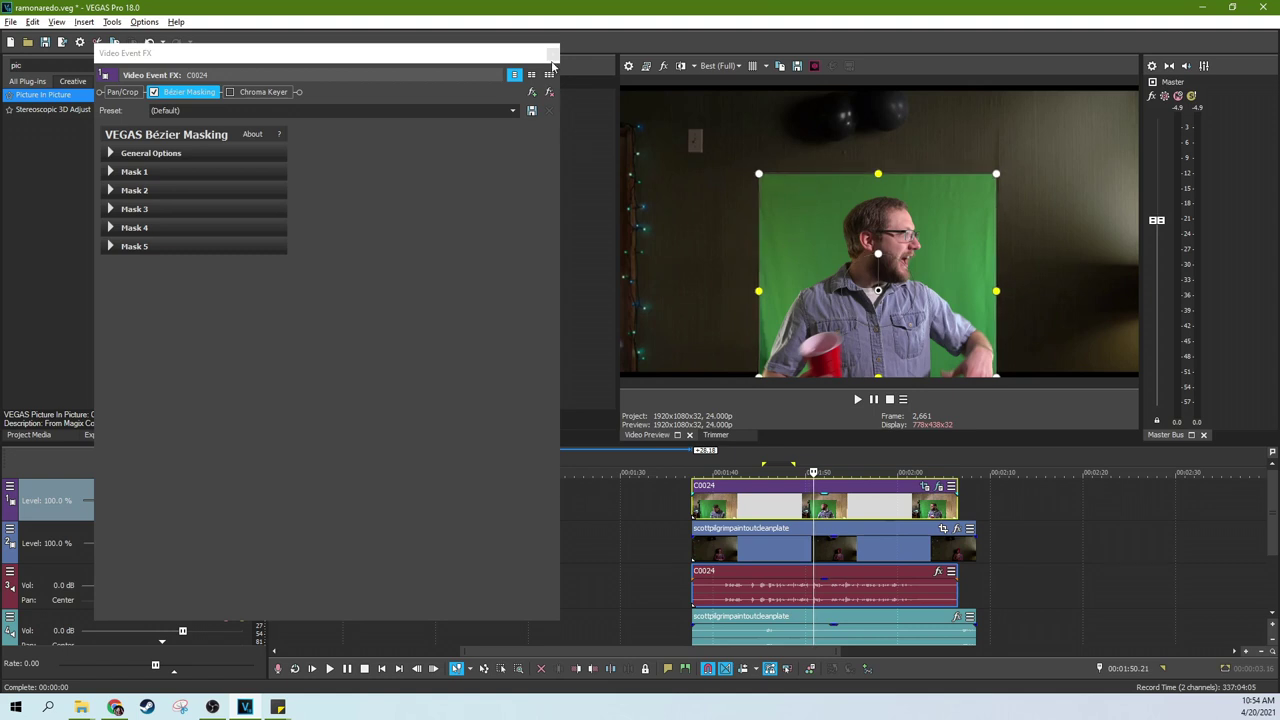
Enable Chroma Keyer with the Green Screen preset on C0024 and close the FX window.
{"action": "left_click", "coordinate": [278, 93]}
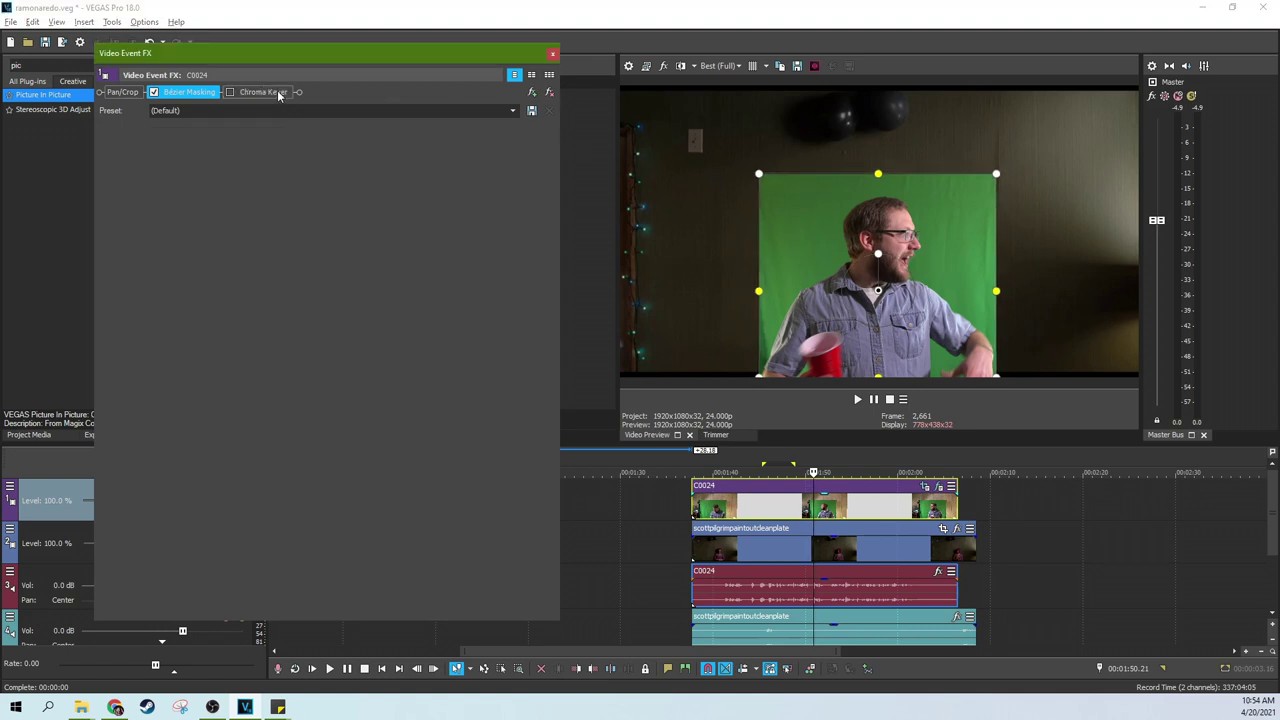
{"action": "left_click", "coordinate": [230, 92]}
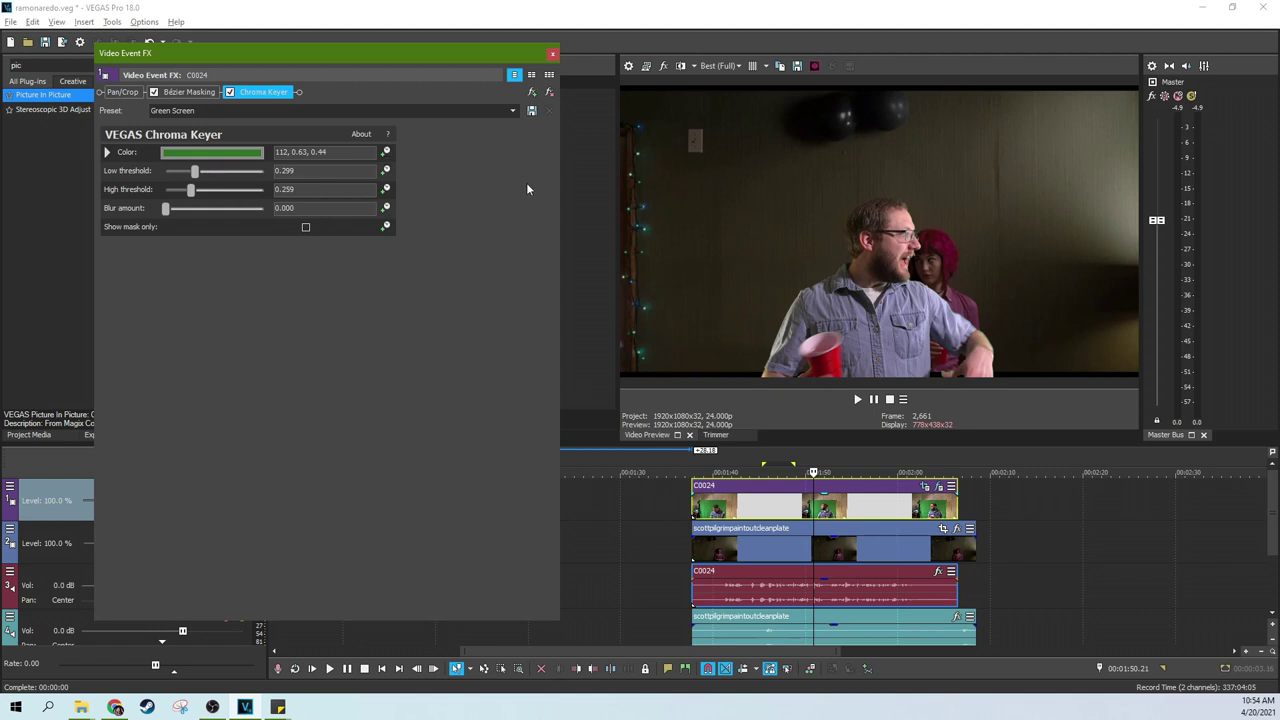
{"action": "left_click", "coordinate": [553, 53]}
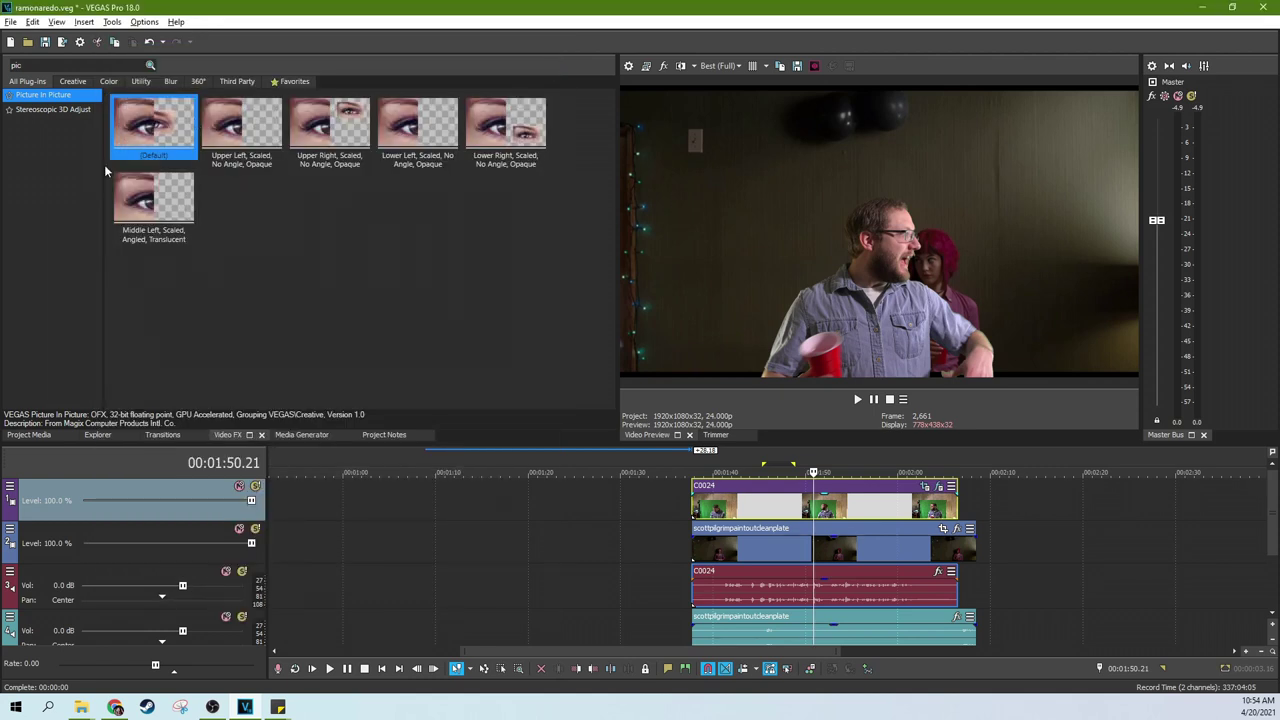
Apply Picture In Picture (Default) to C0024 and scale it to about 0.736, left of the woman.
{"action": "left_click", "coordinate": [63, 110]}
{"action": "left_click", "coordinate": [60, 95]}
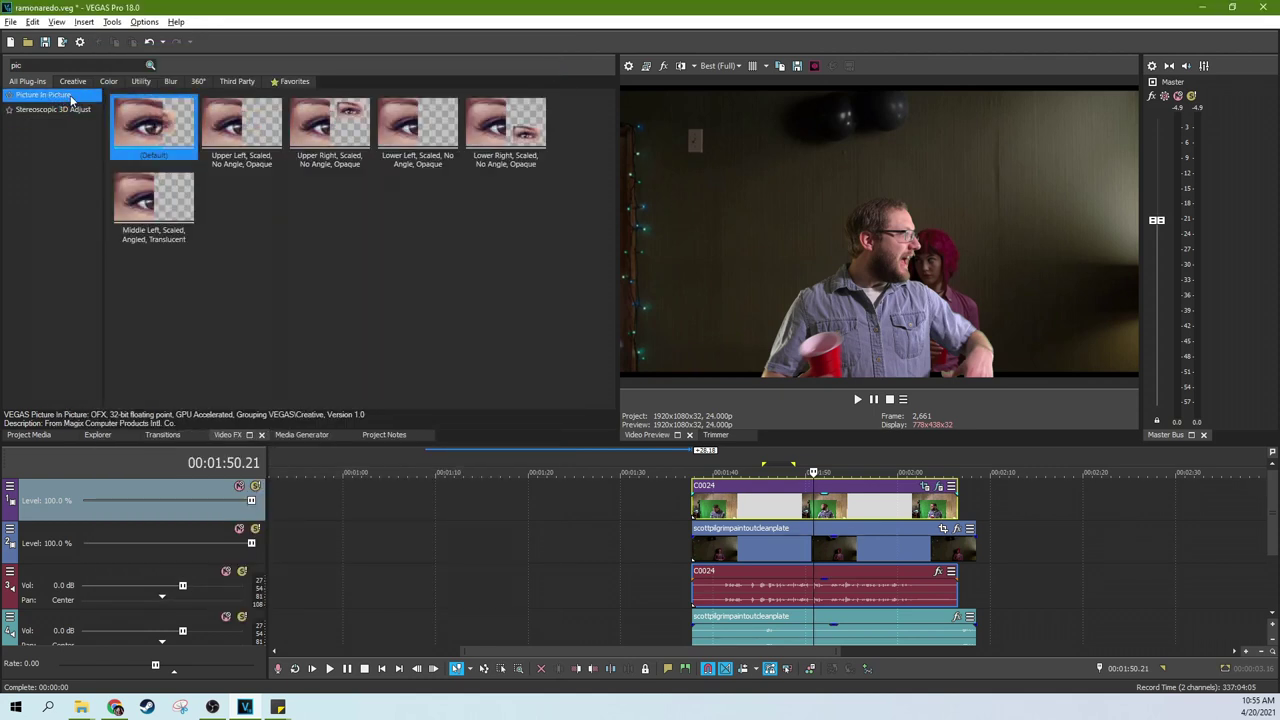
{"action": "left_click_drag", "start_coordinate": [398, 278], "coordinate": [838, 512]}
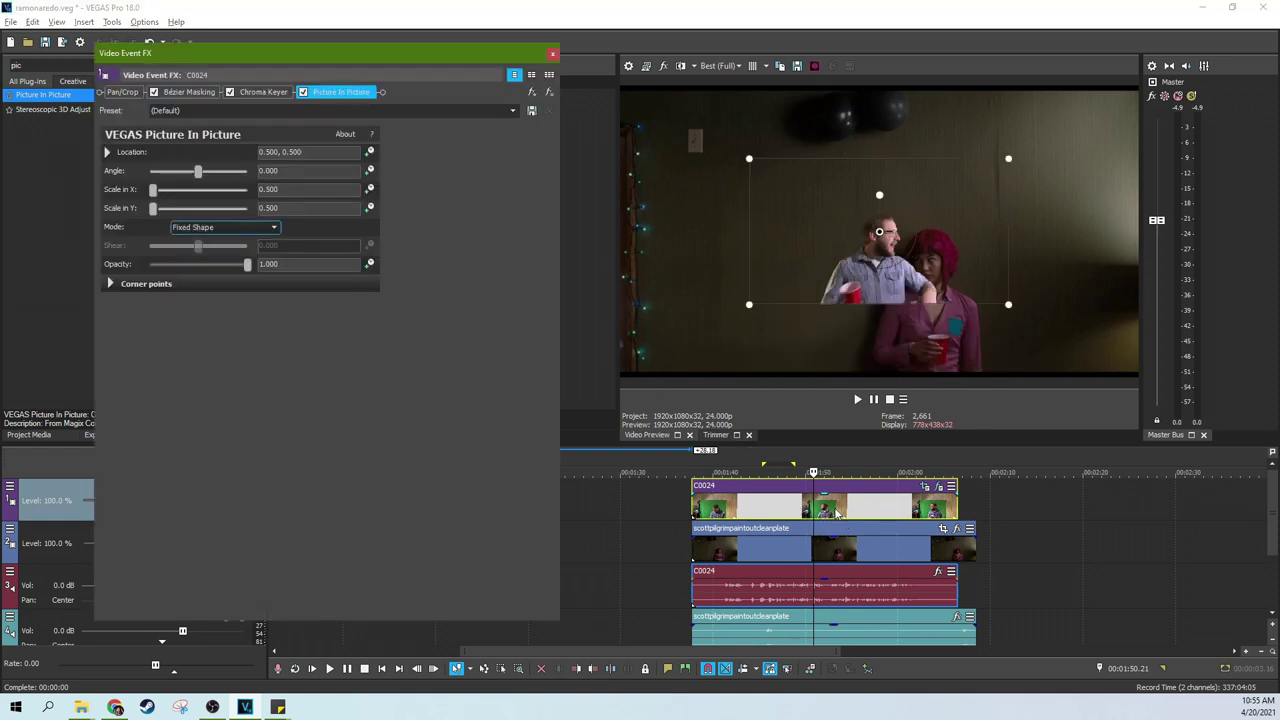
{"action": "left_click_drag", "start_coordinate": [917, 276], "coordinate": [968, 185]}
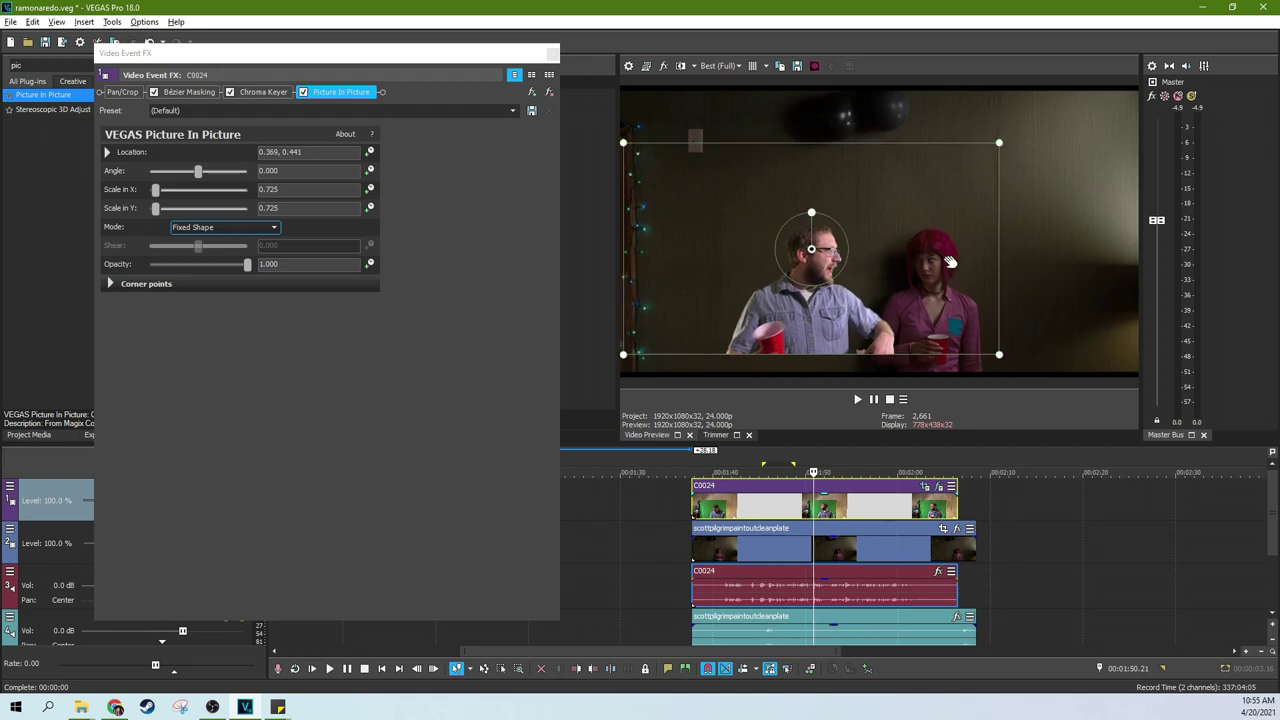
{"action": "left_click_drag", "start_coordinate": [999, 143], "coordinate": [890, 244]}
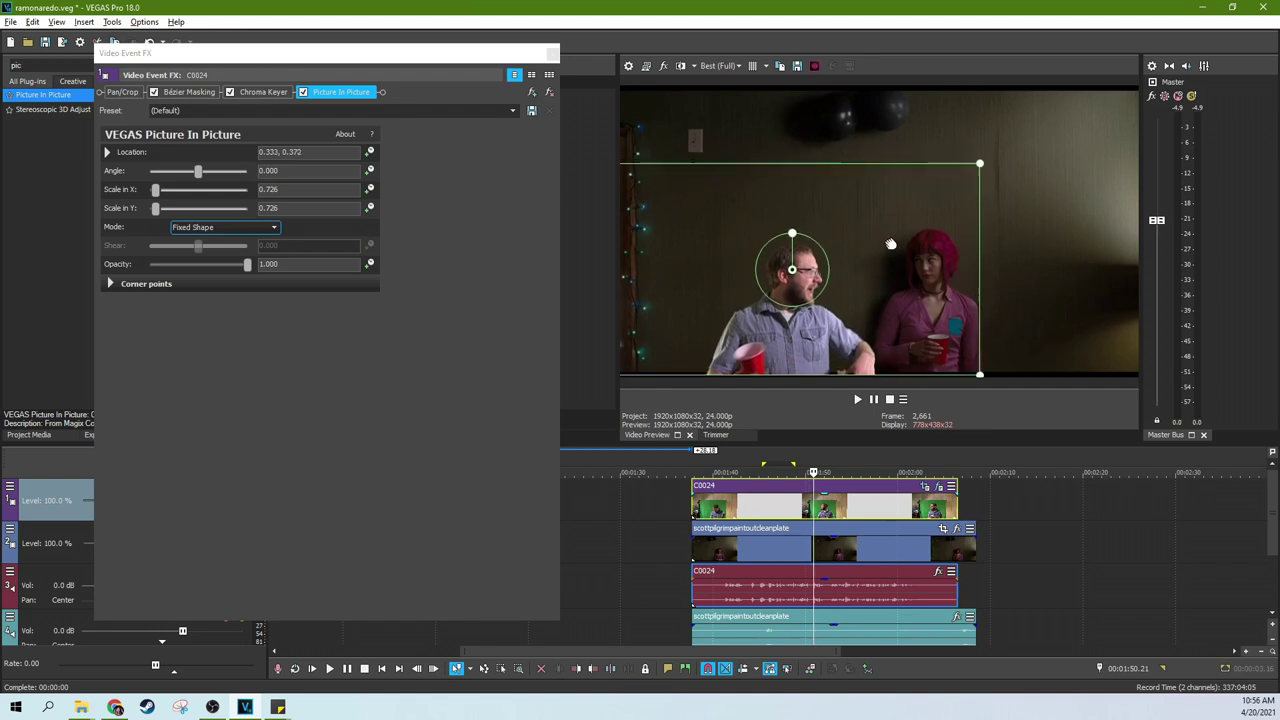
{"action": "left_click_drag", "start_coordinate": [979, 164], "coordinate": [981, 158]}
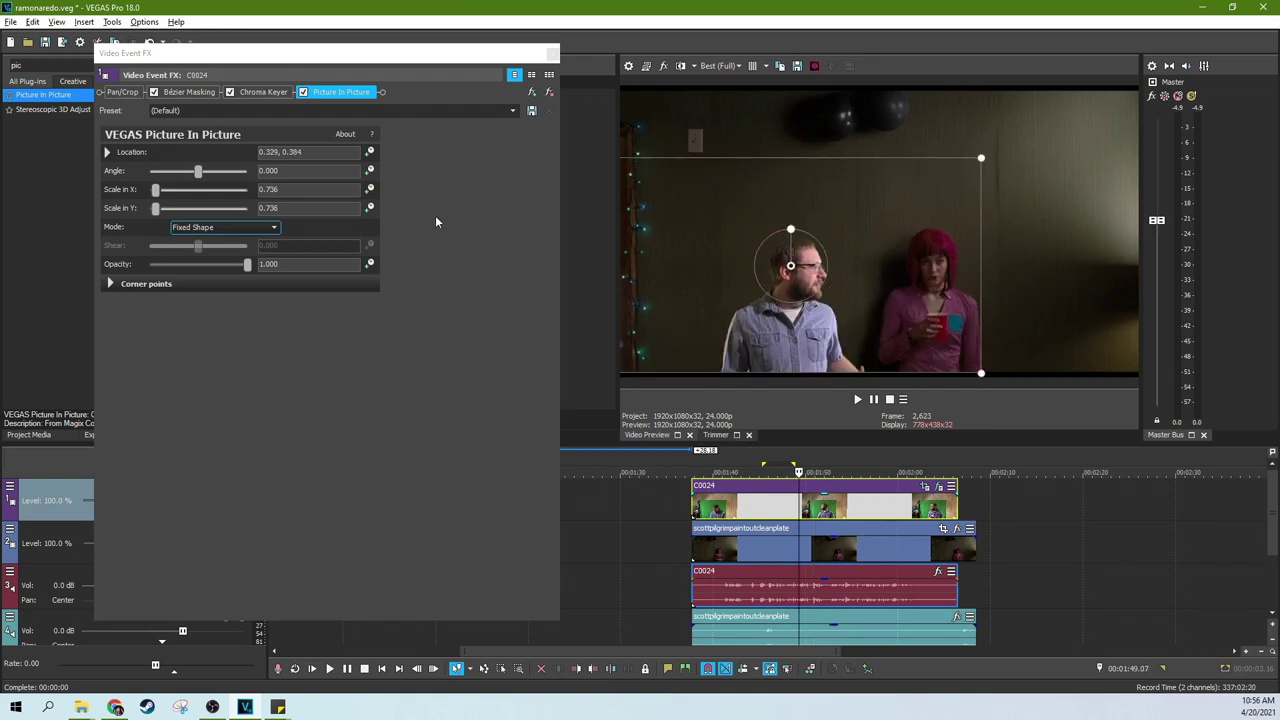
At 01:46.19, open Color Grading and drag C0024's Color Grading effect after Picture In Picture.
{"action": "left_click", "coordinate": [552, 53]}
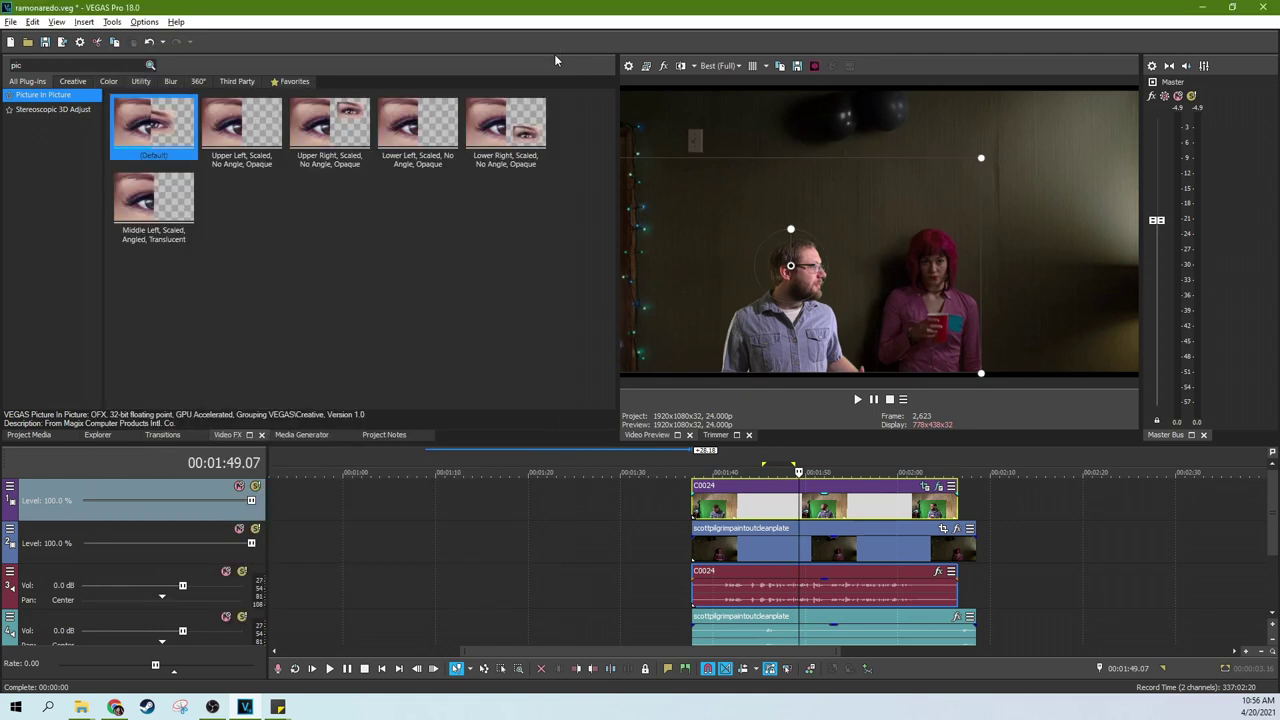
{"action": "left_click", "coordinate": [775, 509]}
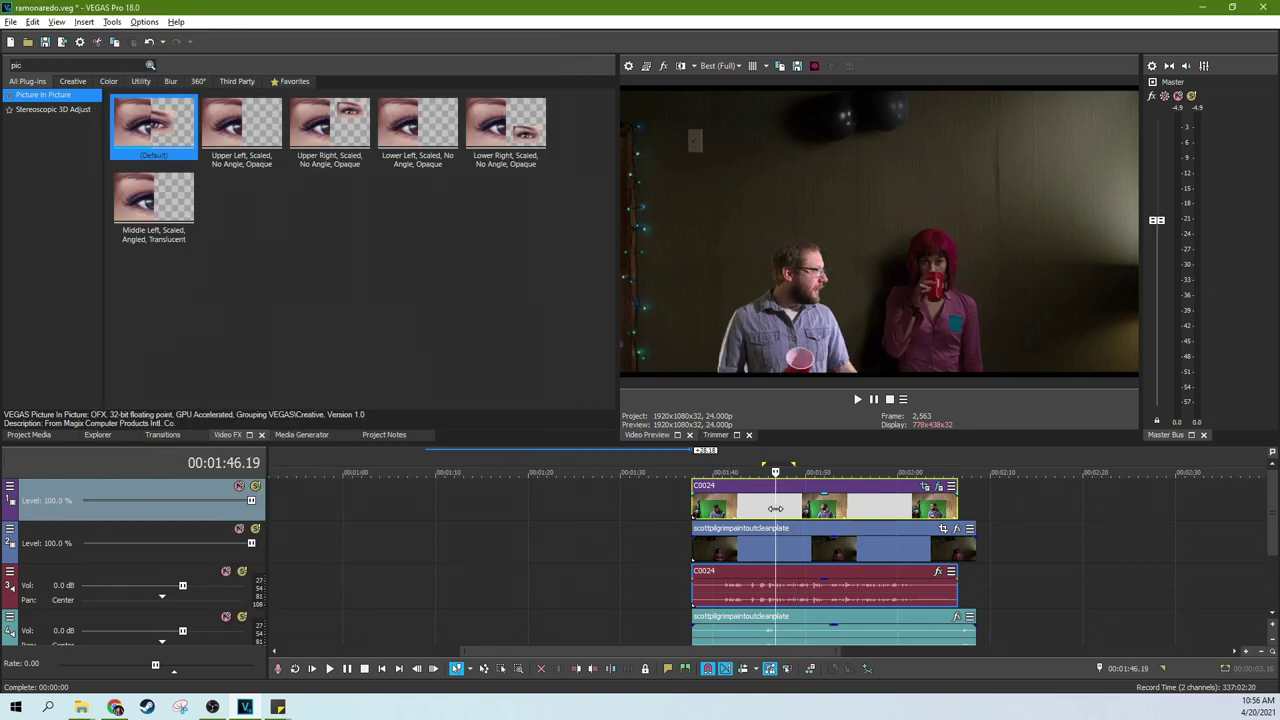
{"action": "key", "text": "ctrl+alt+g"}
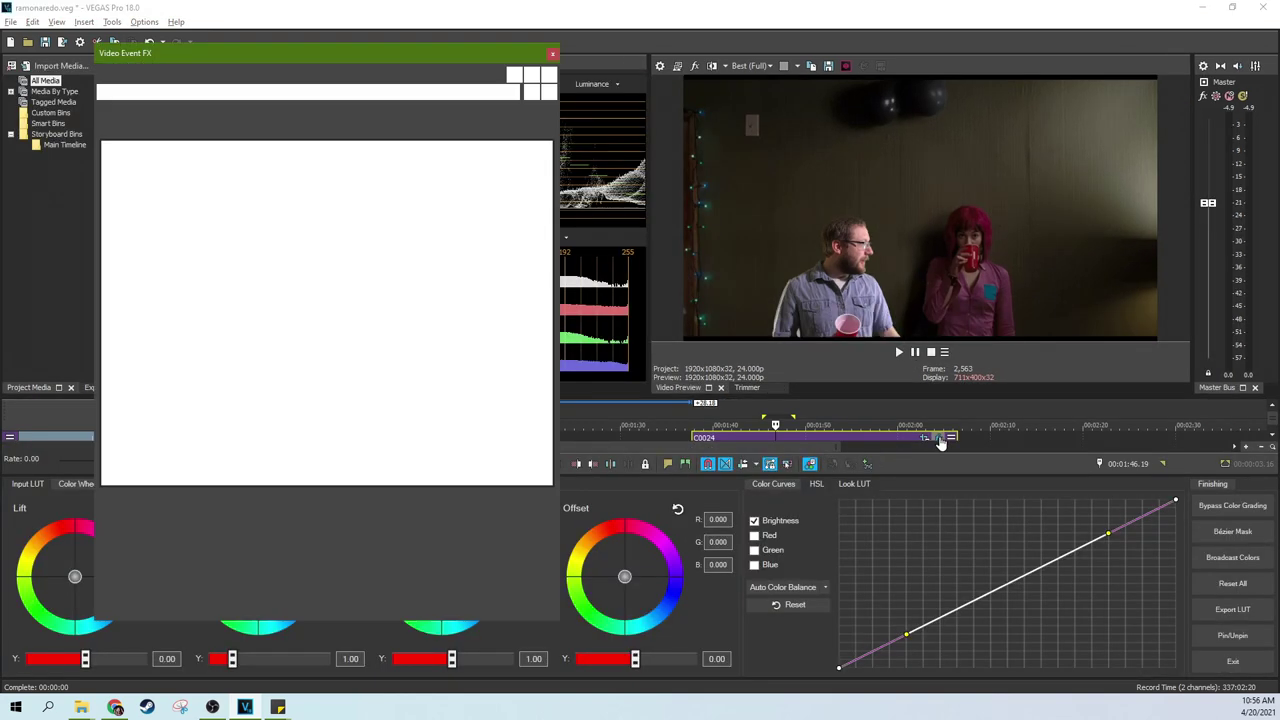
{"action": "left_click", "coordinate": [937, 437]}
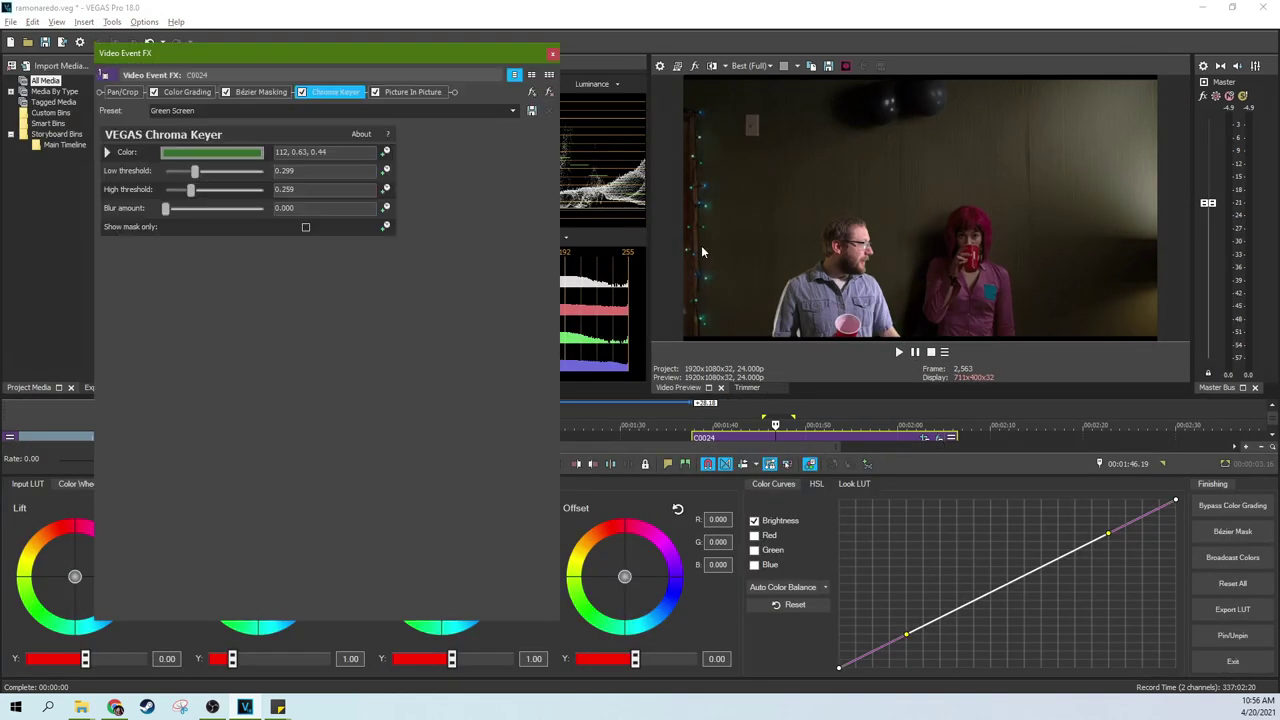
{"action": "left_click", "coordinate": [183, 93]}
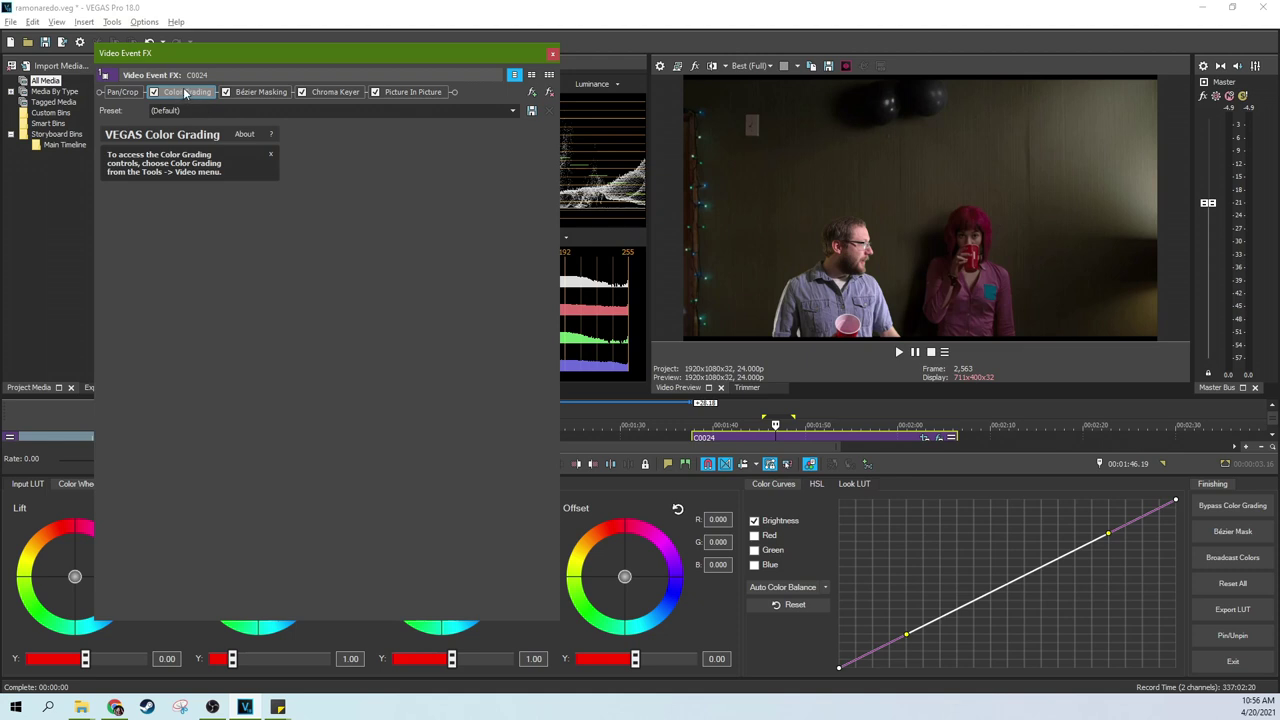
{"action": "left_click_drag", "start_coordinate": [183, 93], "coordinate": [450, 97]}
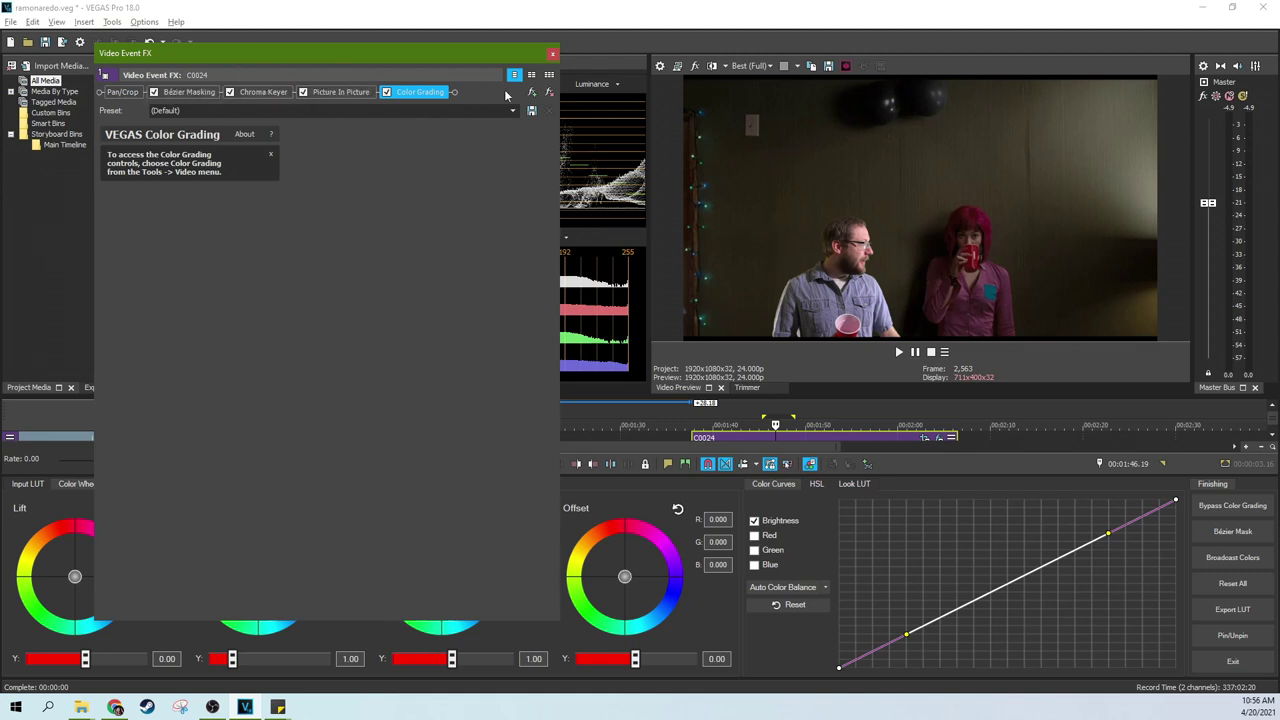
{"action": "left_click", "coordinate": [555, 53]}
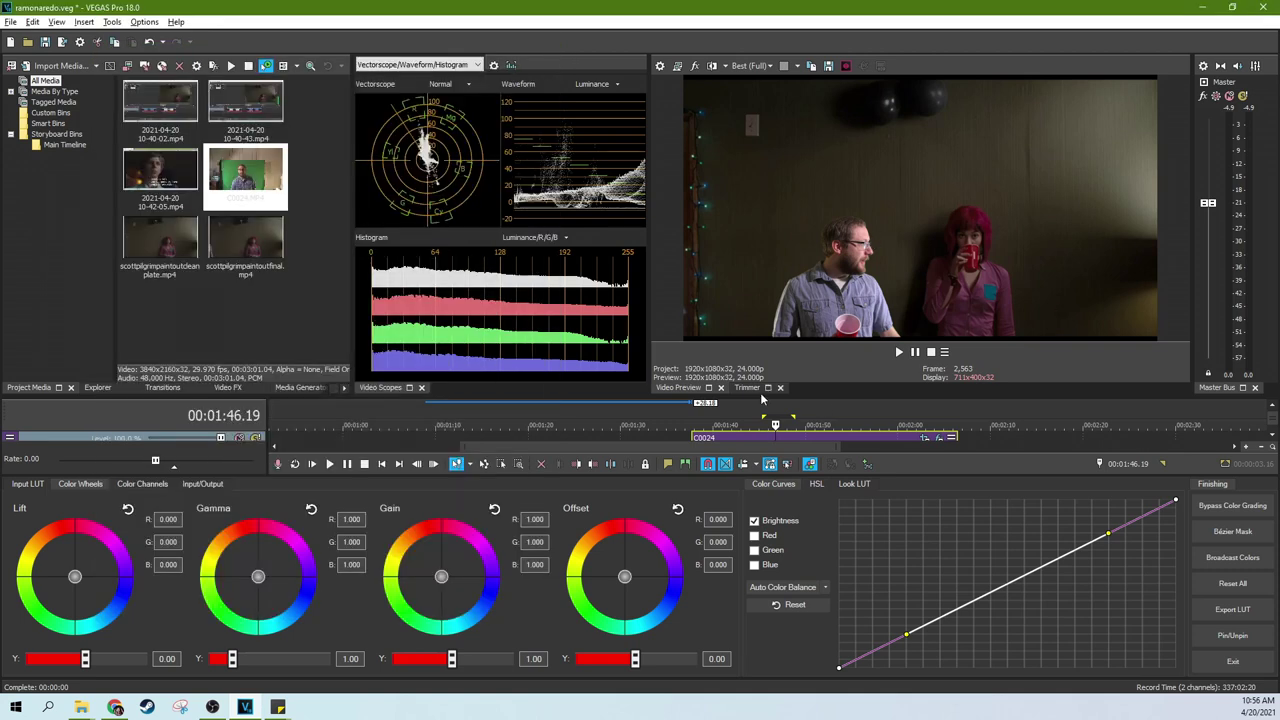
In the Input/Output levels, set Input Min to 0.08 and Output Max to 0.92.
{"action": "left_click", "coordinate": [203, 484]}
{"action": "left_click_drag", "start_coordinate": [41, 607], "coordinate": [41, 603]}
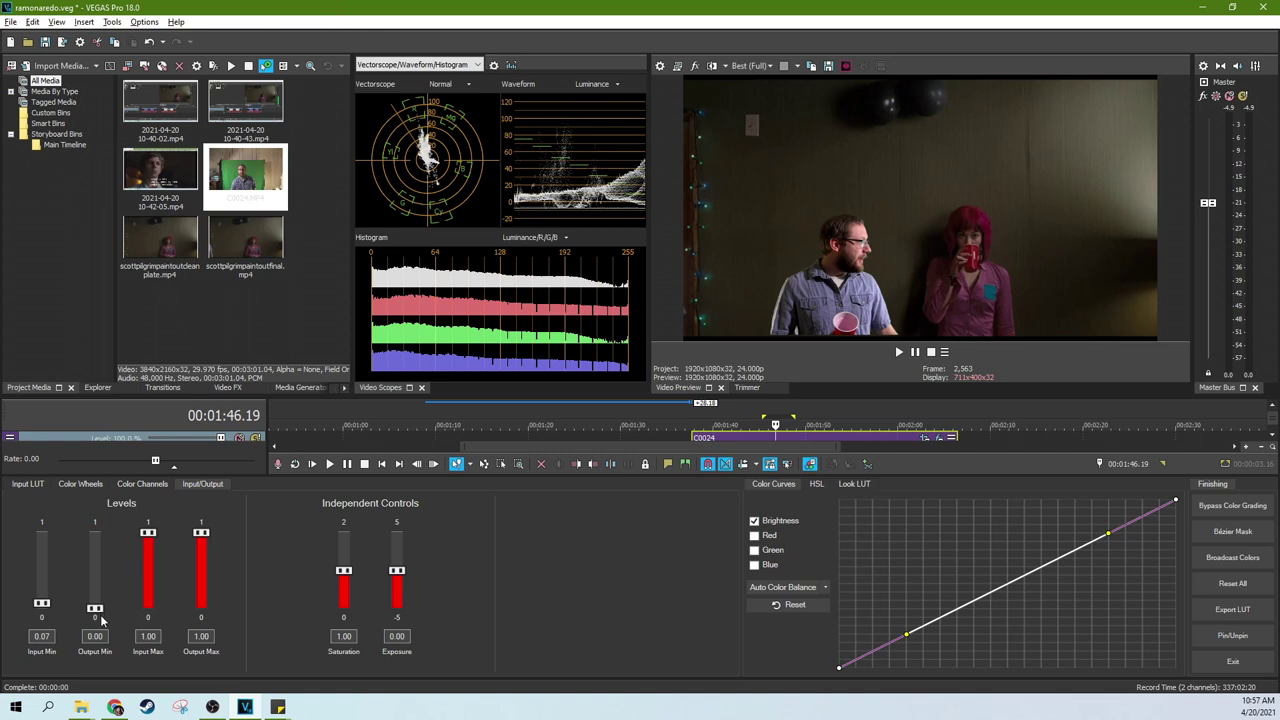
{"action": "left_click_drag", "start_coordinate": [148, 535], "coordinate": [149, 507]}
{"action": "left_click_drag", "start_coordinate": [44, 603], "coordinate": [42, 602]}
{"action": "left_click_drag", "start_coordinate": [201, 543], "coordinate": [202, 543]}
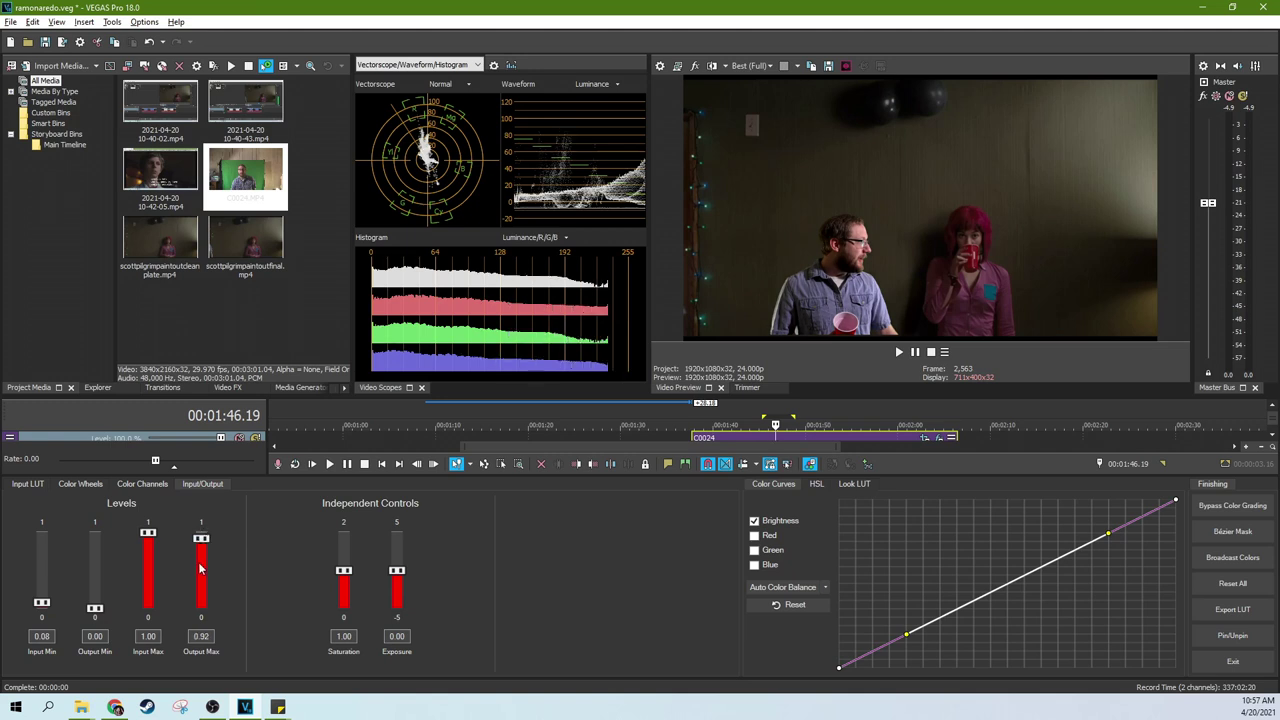
{"action": "mouse_move", "coordinate": [201, 539]}
{"action": "left_mouse_down"}
{"action": "mouse_move", "coordinate": [201, 555]}
{"action": "mouse_move", "coordinate": [202, 530]}
{"action": "mouse_move", "coordinate": [201, 541]}
{"action": "left_mouse_up"}
{"action": "left_click", "coordinate": [80, 484]}
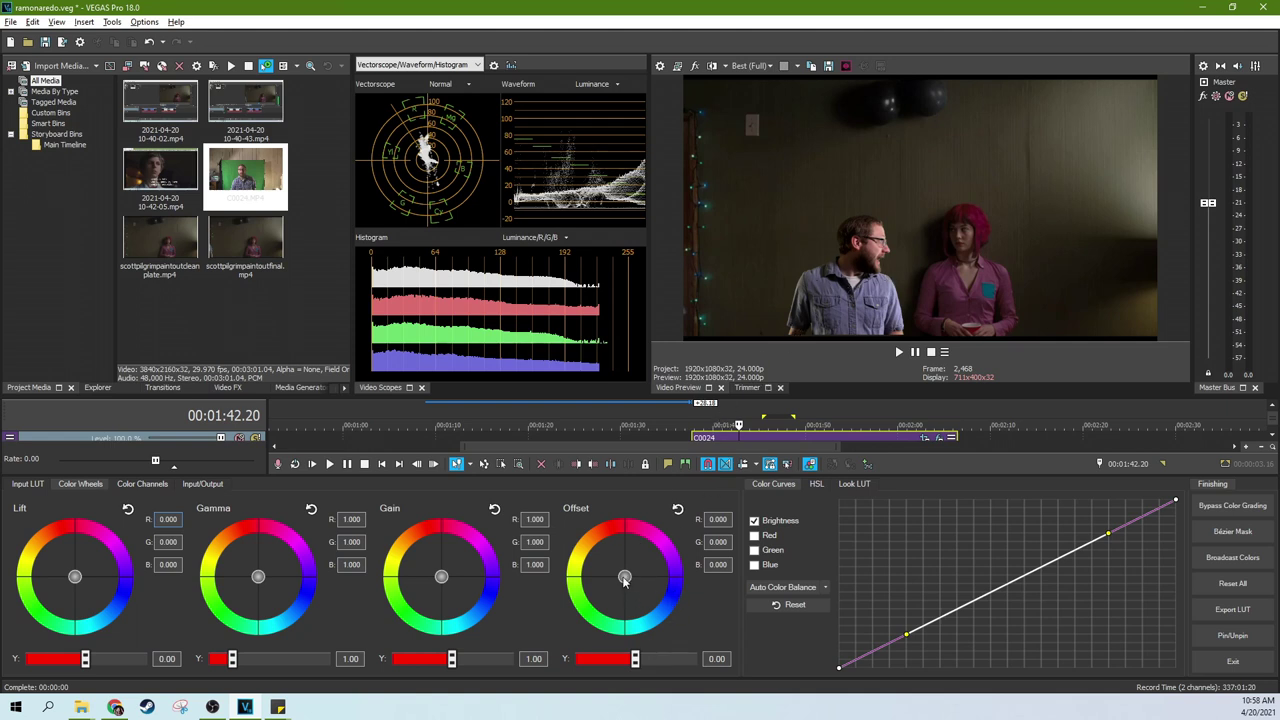
Nudge the Offset wheel to R -0.018, G 0.018, B 0.003, check later frames, exit grading.
{"action": "left_click_drag", "start_coordinate": [623, 584], "coordinate": [621, 592]}
{"action": "left_click", "coordinate": [772, 437]}
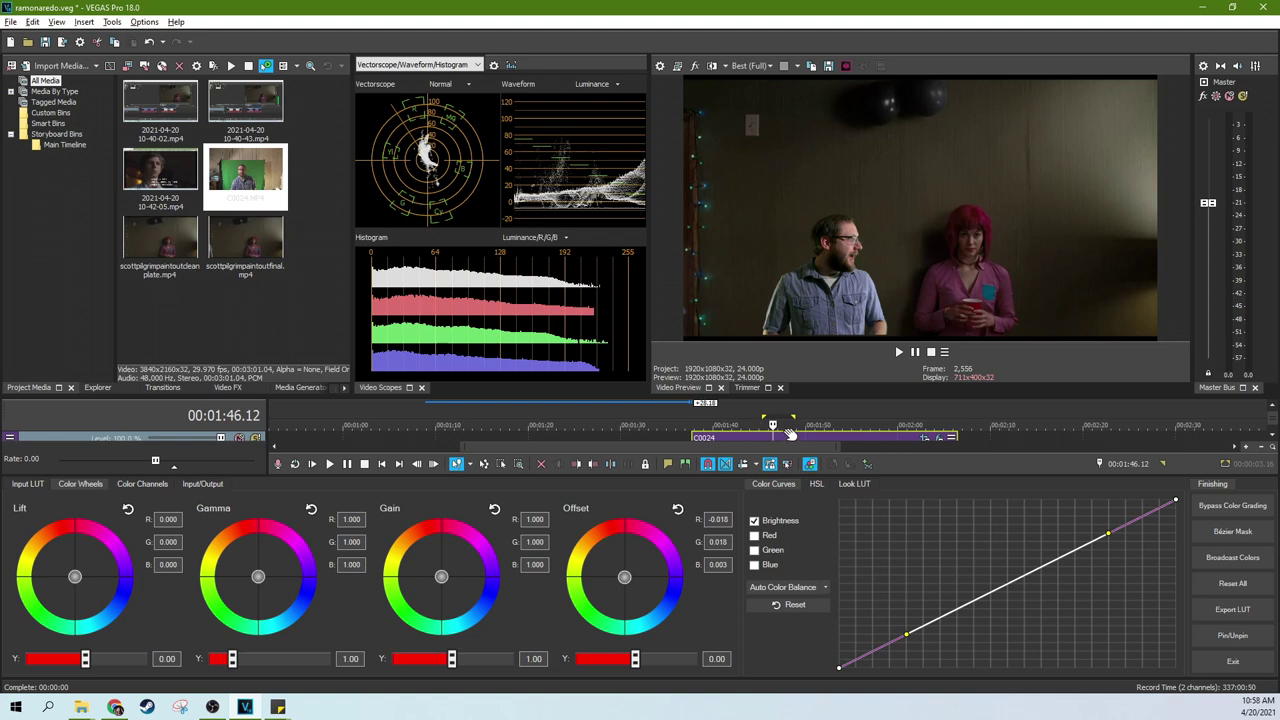
{"action": "left_click", "coordinate": [786, 437]}
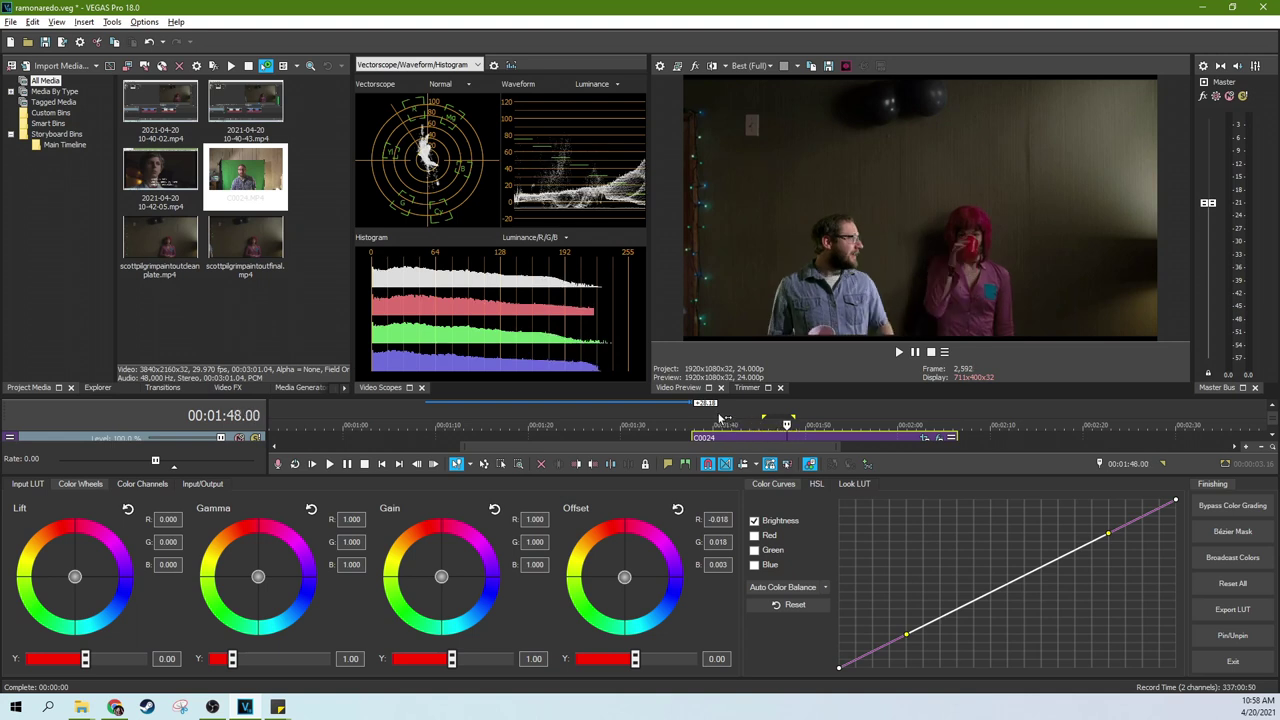
{"action": "left_click", "coordinate": [721, 419]}
{"action": "left_click", "coordinate": [815, 419]}
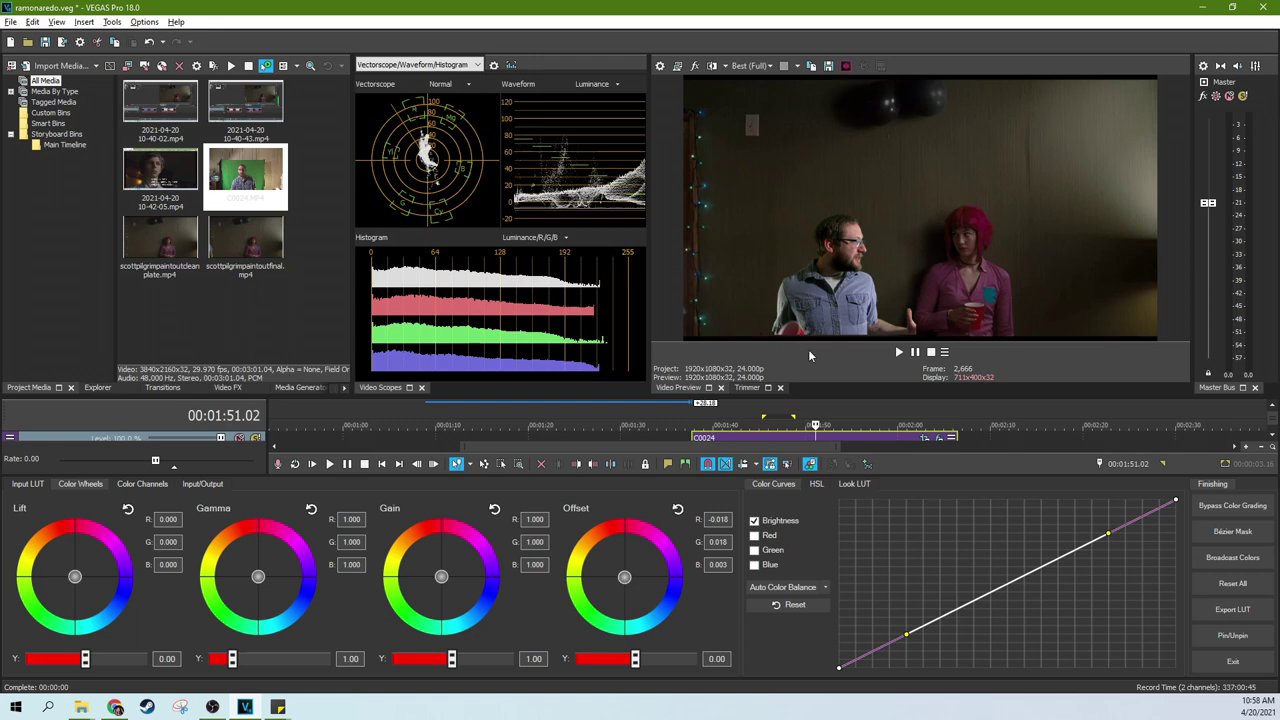
{"action": "left_click", "coordinate": [726, 462]}
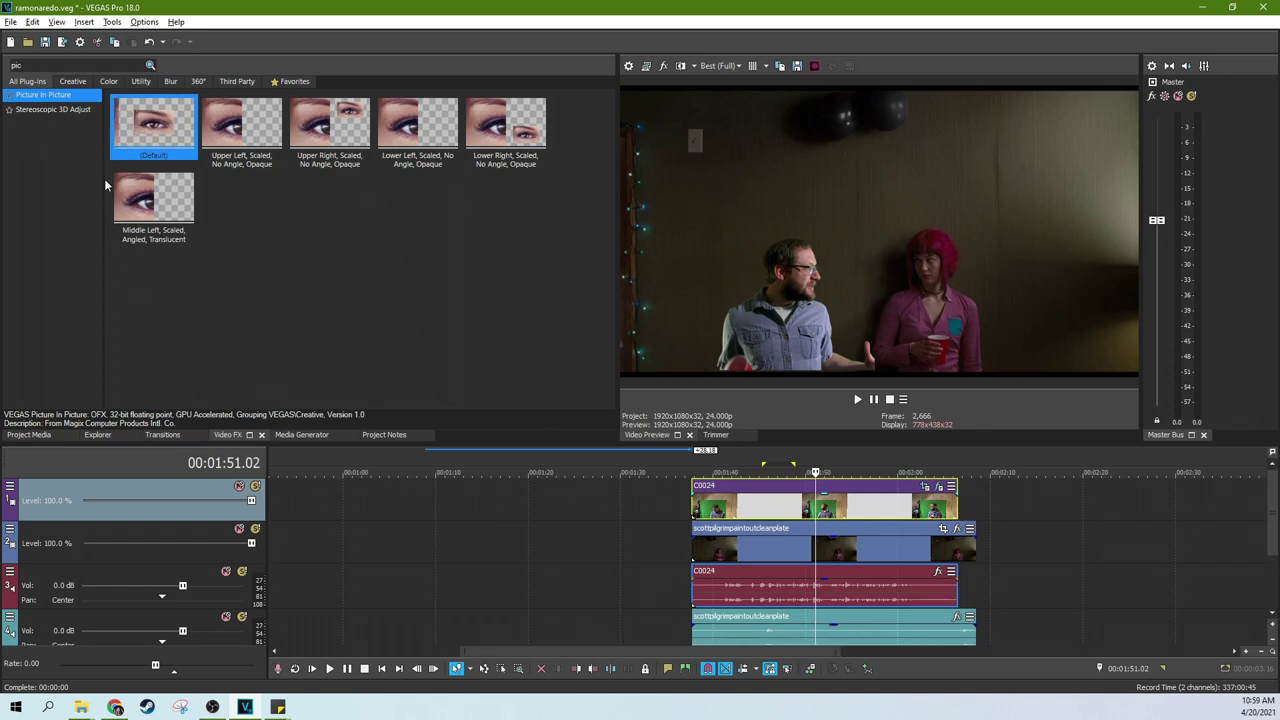
Search 'black' and apply VEGAS Black and White to C0024 with blend amount 0.231.
{"action": "left_click", "coordinate": [9, 65]}
{"action": "type", "text": "black"}
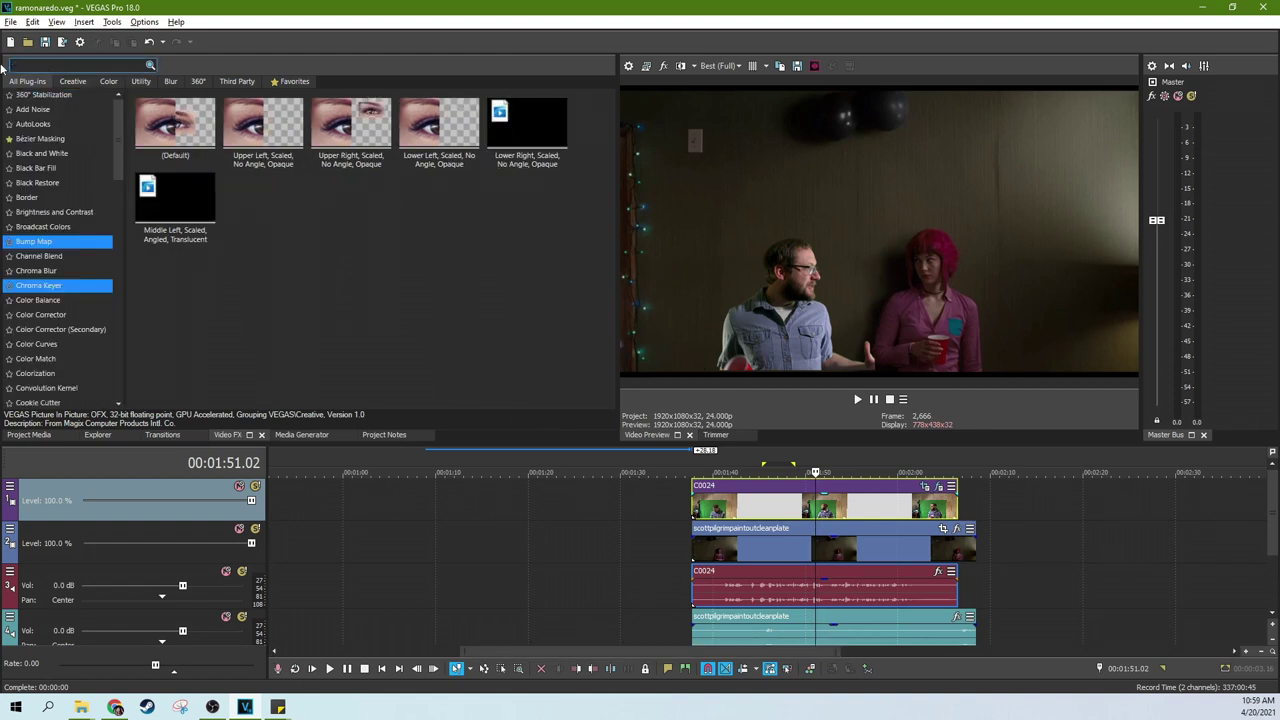
{"action": "left_click_drag", "start_coordinate": [150, 125], "coordinate": [720, 500]}
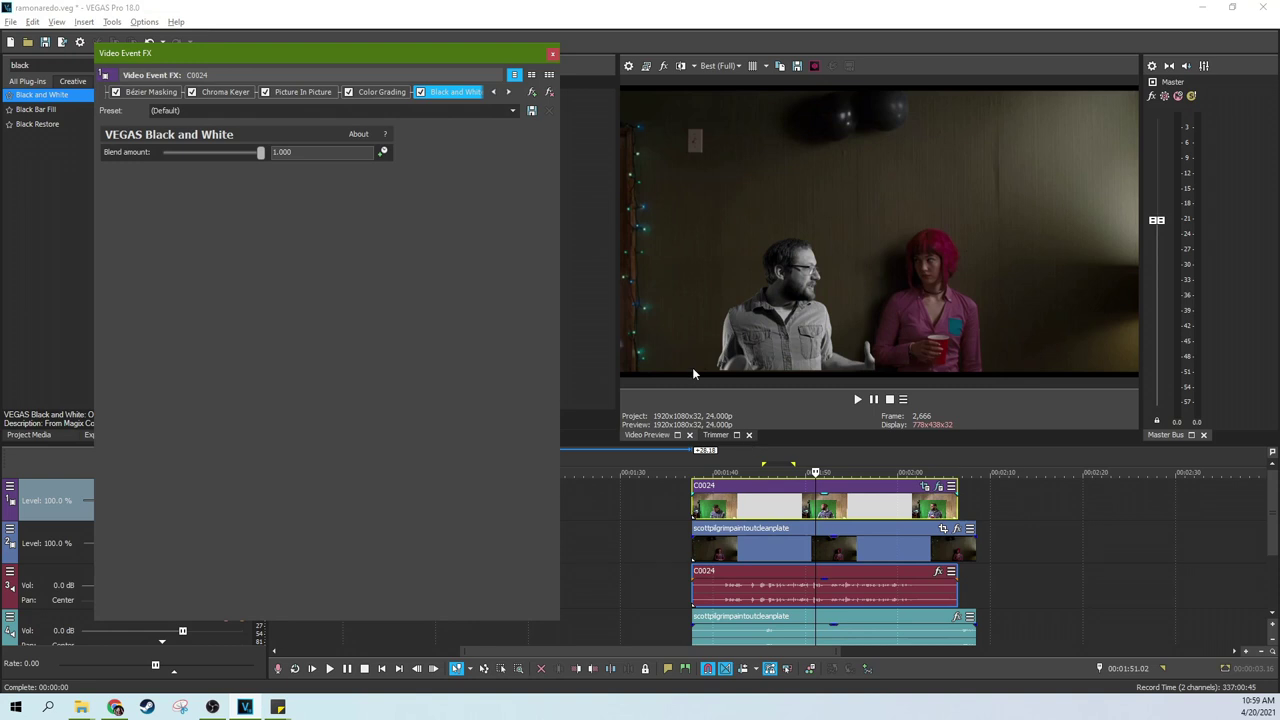
{"action": "left_click_drag", "start_coordinate": [261, 155], "coordinate": [188, 155]}
{"action": "left_click_drag", "start_coordinate": [187, 153], "coordinate": [180, 152]}
{"action": "left_click_drag", "start_coordinate": [177, 151], "coordinate": [183, 155]}
{"action": "key", "text": "Escape"}
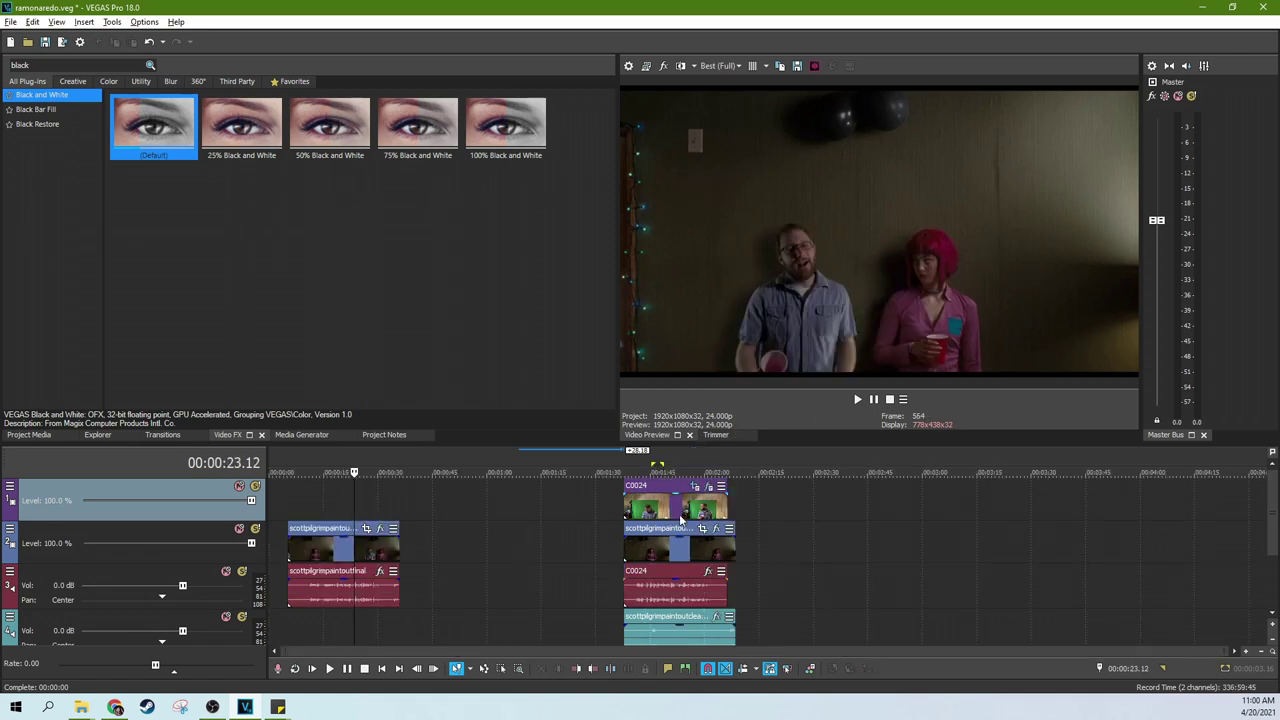
Select presenter clip C0024 and open it in Color Grading.
{"action": "left_click", "coordinate": [680, 518]}
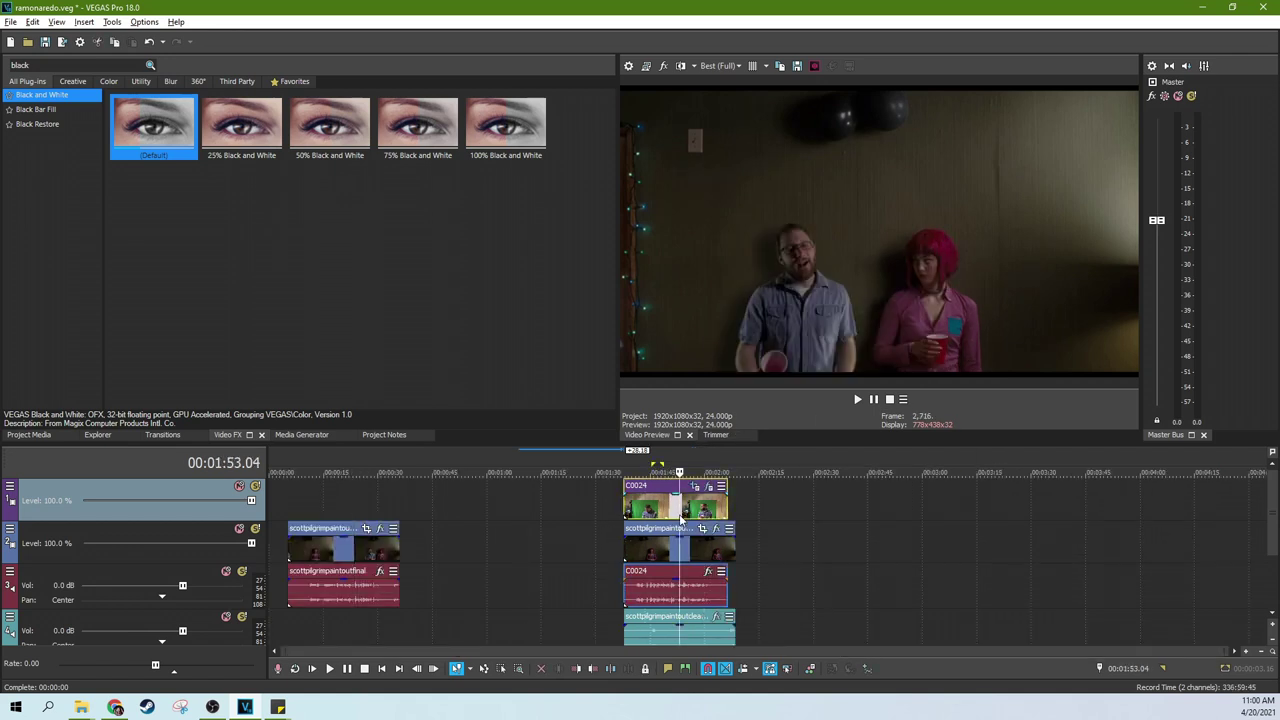
{"action": "left_click", "coordinate": [336, 545]}
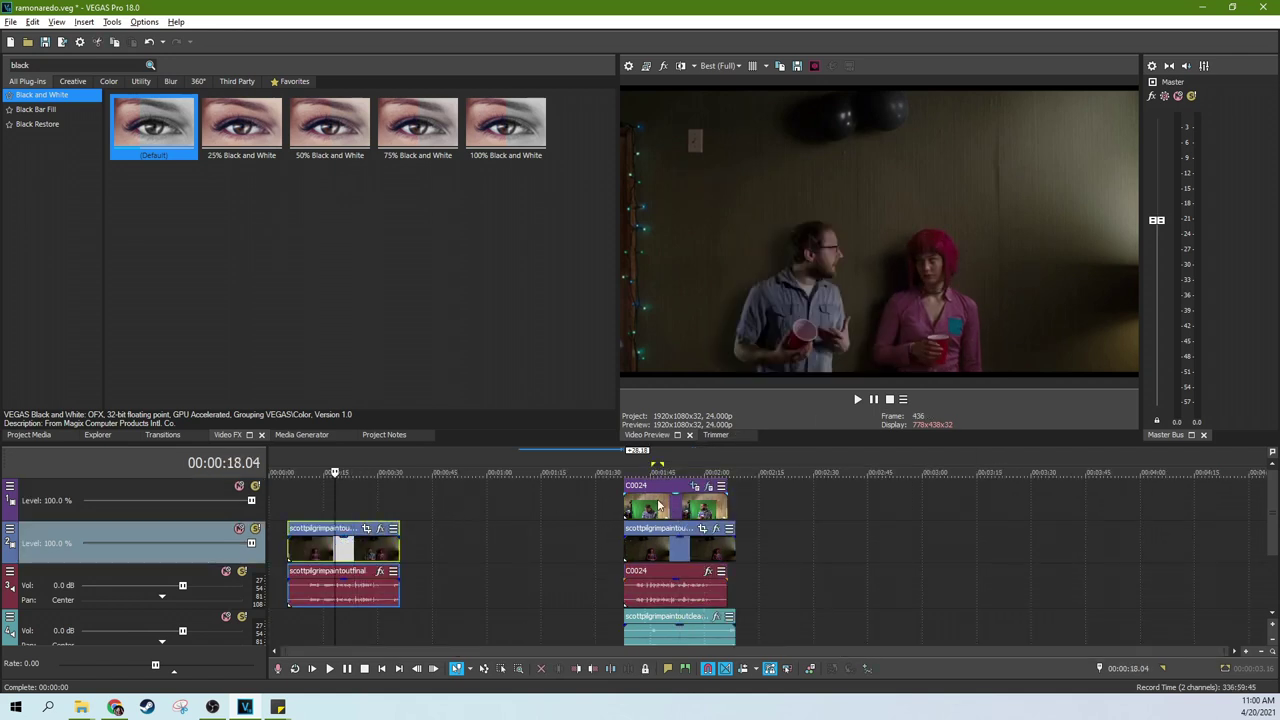
{"action": "left_click", "coordinate": [661, 508]}
{"action": "left_click", "coordinate": [661, 508]}
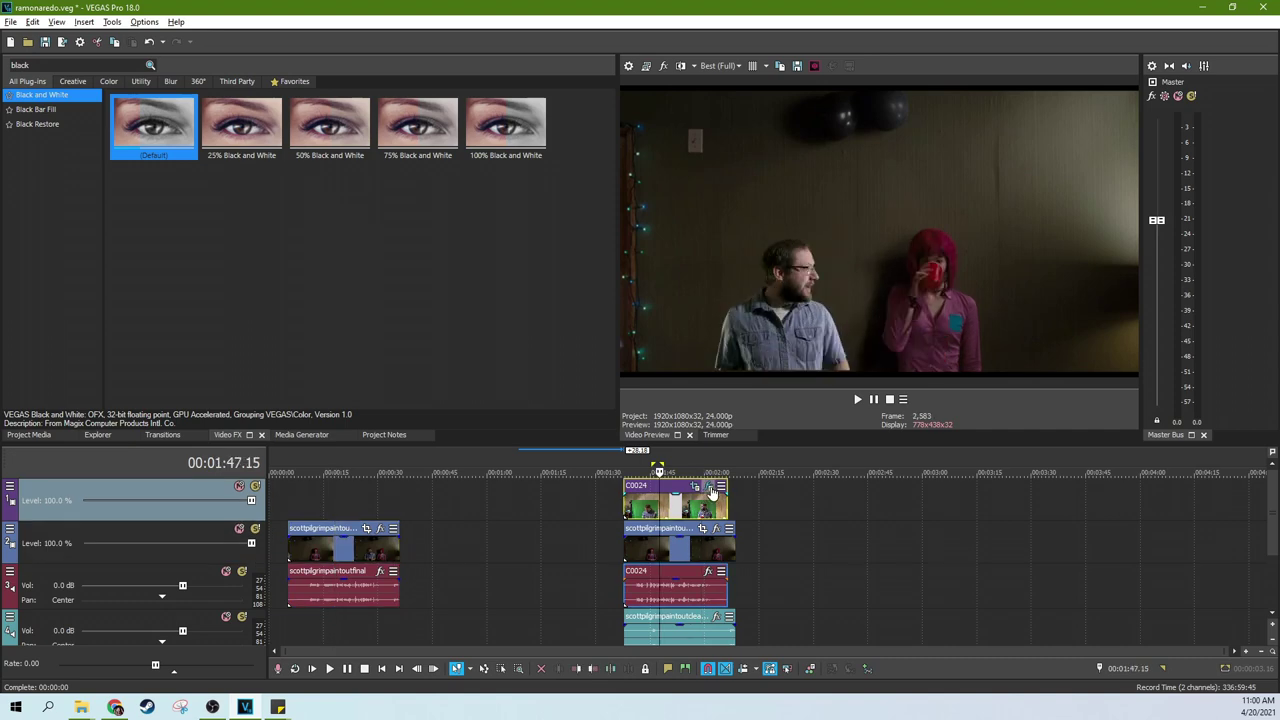
{"action": "left_click", "coordinate": [708, 487]}
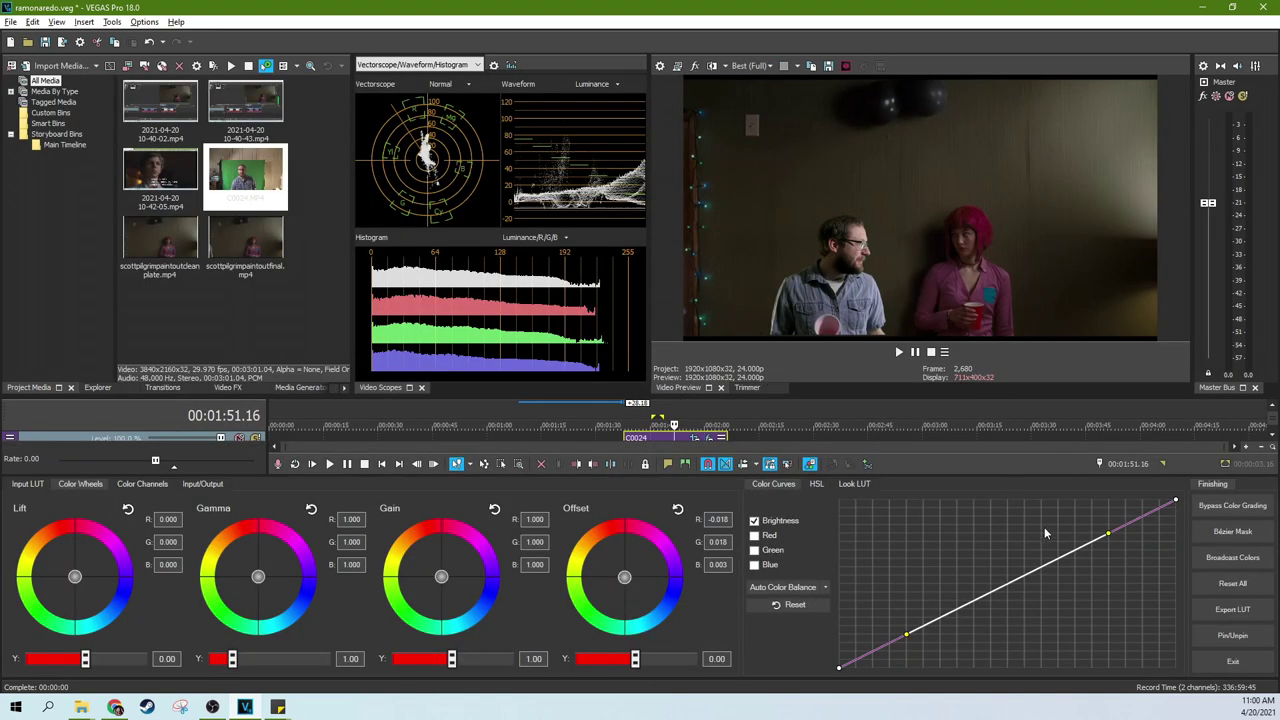
Pull the Color Curves top point down and reshape the upper and lower points to darken highlights.
{"action": "mouse_move", "coordinate": [1108, 537]}
{"action": "left_mouse_down"}
{"action": "mouse_move", "coordinate": [1120, 571]}
{"action": "mouse_move", "coordinate": [1100, 530]}
{"action": "mouse_move", "coordinate": [1146, 508]}
{"action": "mouse_move", "coordinate": [1104, 556]}
{"action": "left_mouse_up"}
{"action": "left_click_drag", "start_coordinate": [1182, 501], "coordinate": [1172, 531]}
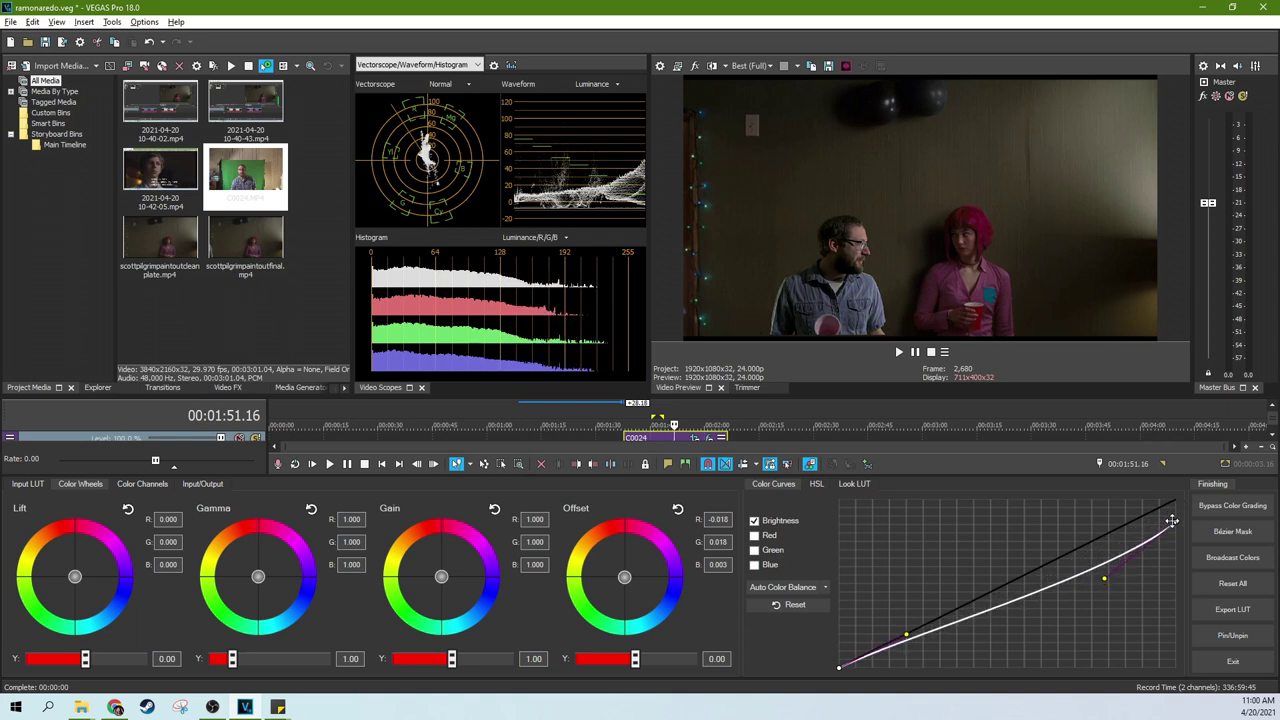
{"action": "mouse_move", "coordinate": [1172, 521]}
{"action": "left_mouse_down"}
{"action": "mouse_move", "coordinate": [1168, 496]}
{"action": "mouse_move", "coordinate": [1169, 510]}
{"action": "left_mouse_up"}
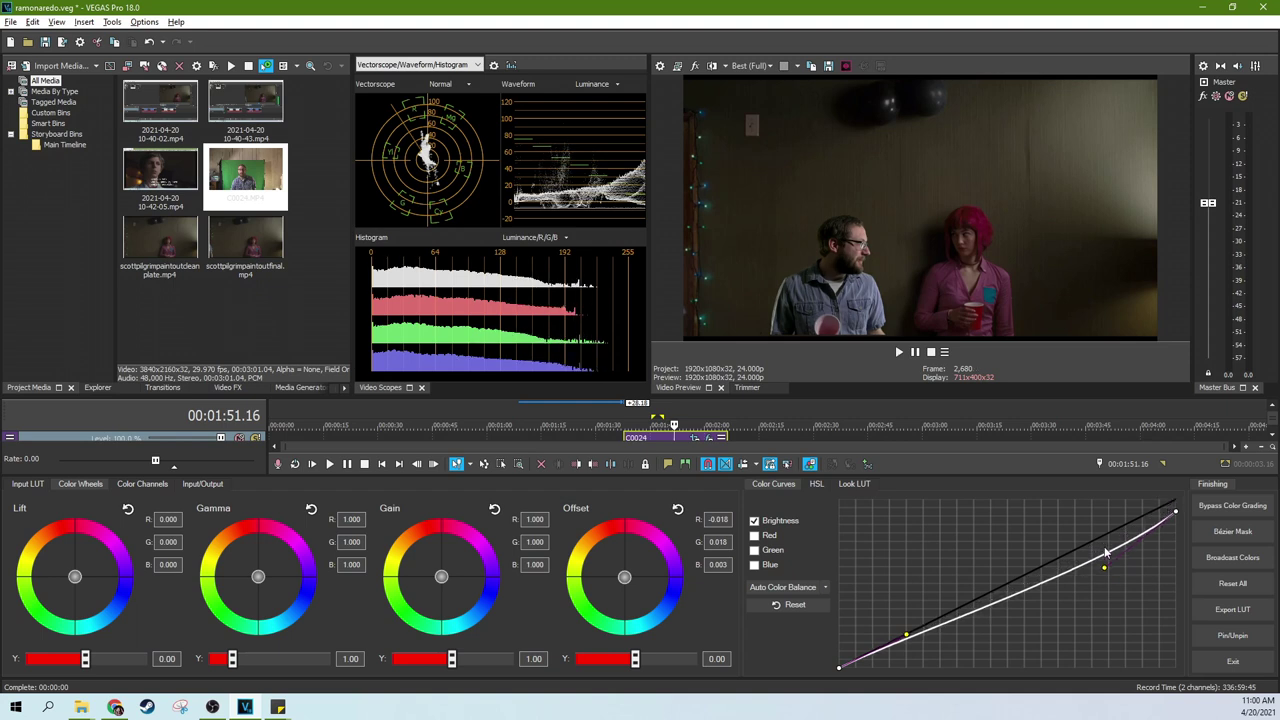
{"action": "mouse_move", "coordinate": [1106, 567]}
{"action": "left_mouse_down"}
{"action": "mouse_move", "coordinate": [1094, 529]}
{"action": "mouse_move", "coordinate": [1087, 563]}
{"action": "left_mouse_up"}
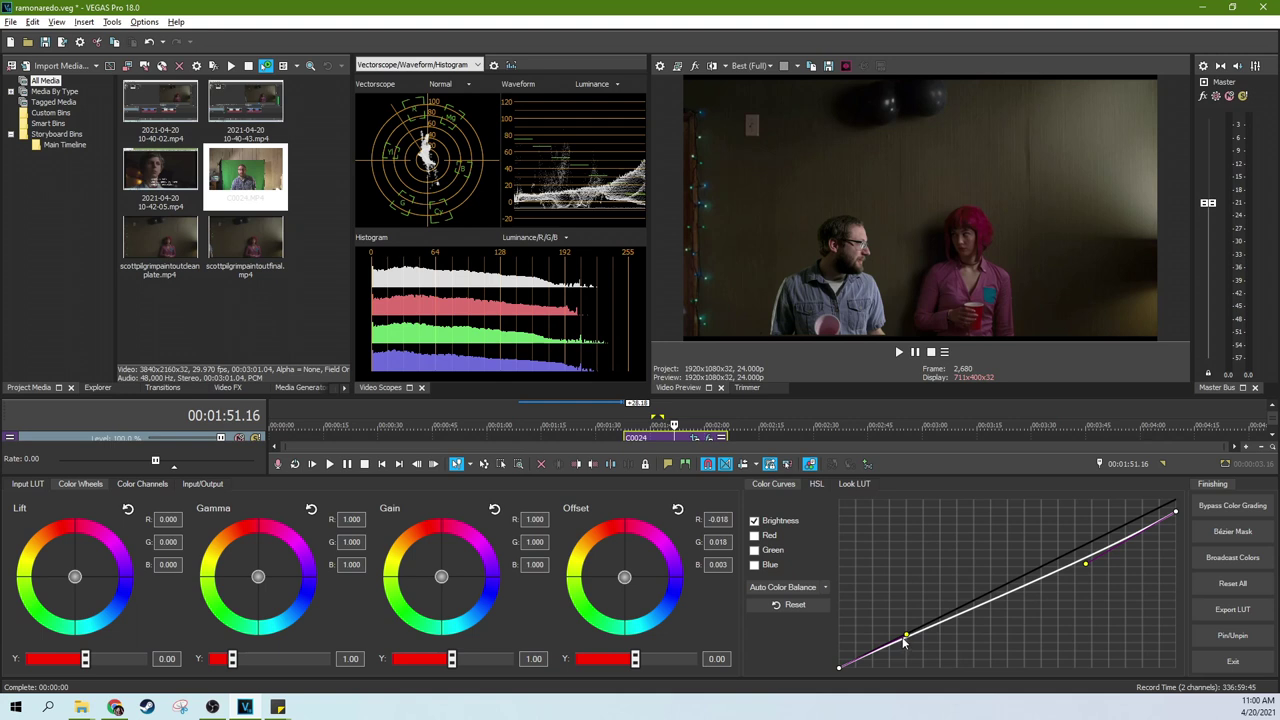
{"action": "mouse_move", "coordinate": [904, 637]}
{"action": "left_mouse_down"}
{"action": "mouse_move", "coordinate": [903, 623]}
{"action": "mouse_move", "coordinate": [912, 630]}
{"action": "left_mouse_up"}
{"action": "left_click_drag", "start_coordinate": [1082, 562], "coordinate": [1089, 572]}
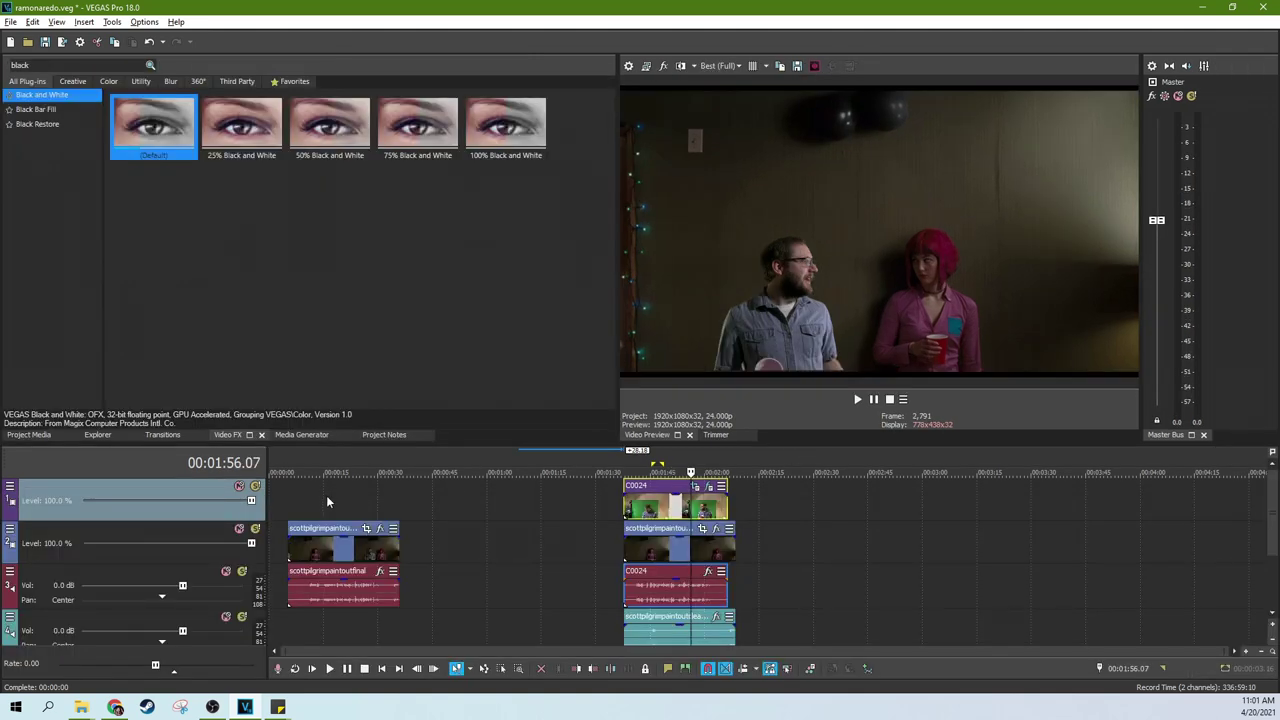
{"action": "left_click", "coordinate": [326, 495]}
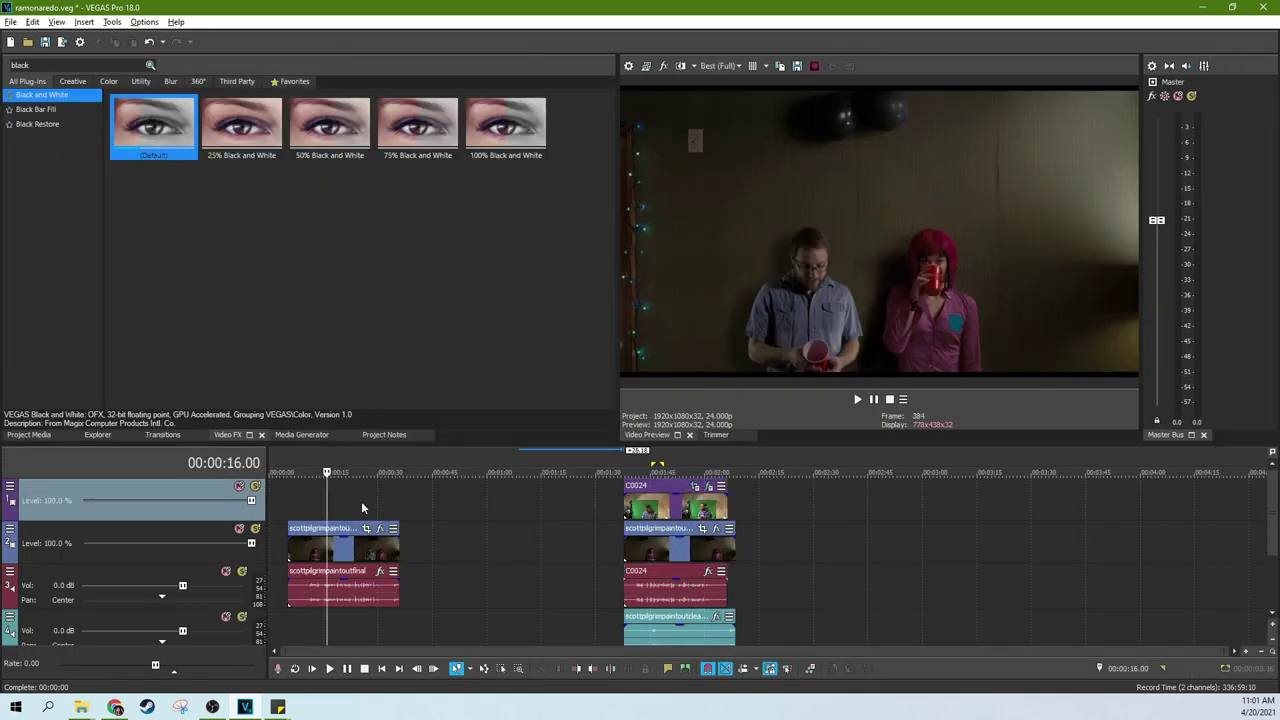
{"action": "left_click", "coordinate": [361, 501]}
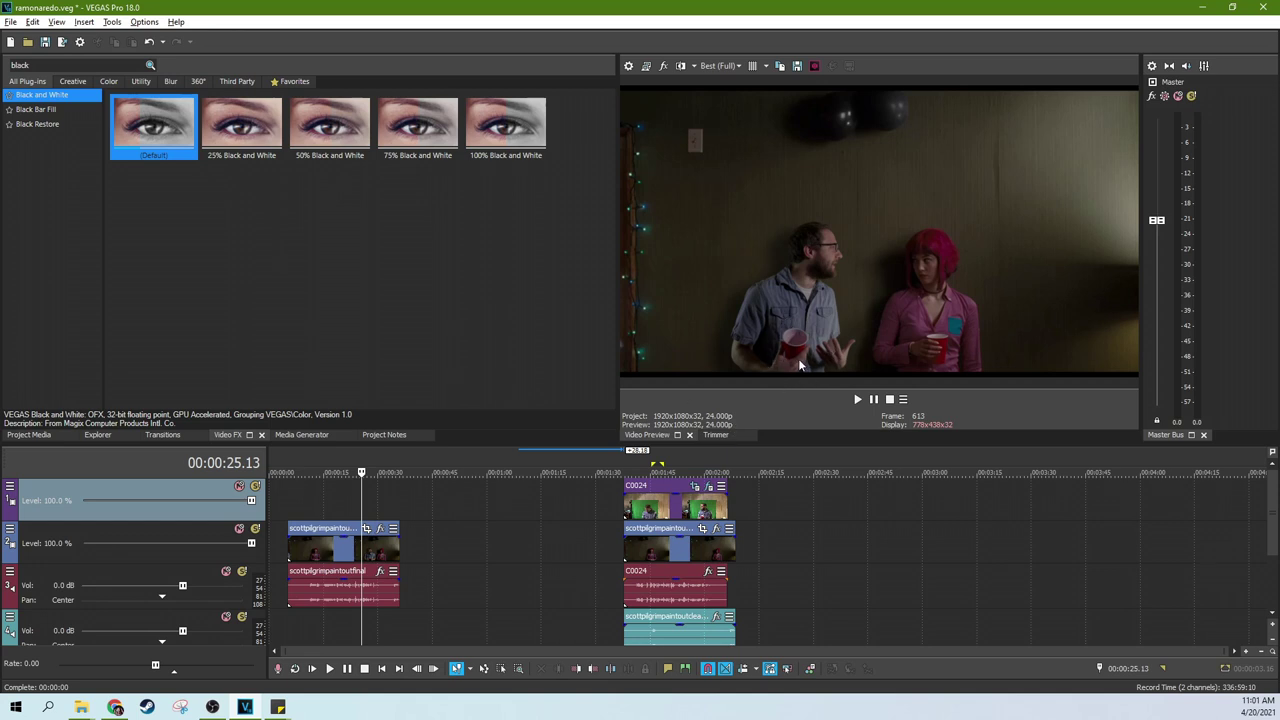
{"action": "left_click", "coordinate": [686, 512]}
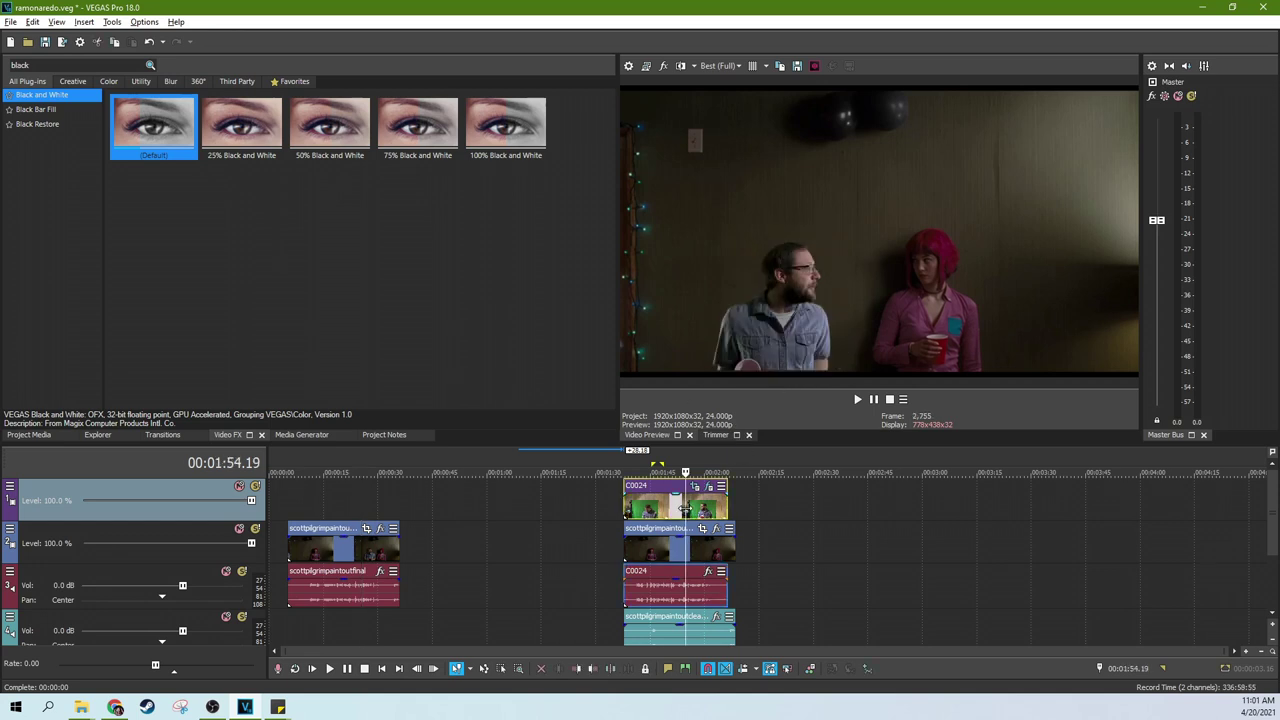
{"action": "left_click", "coordinate": [674, 506]}
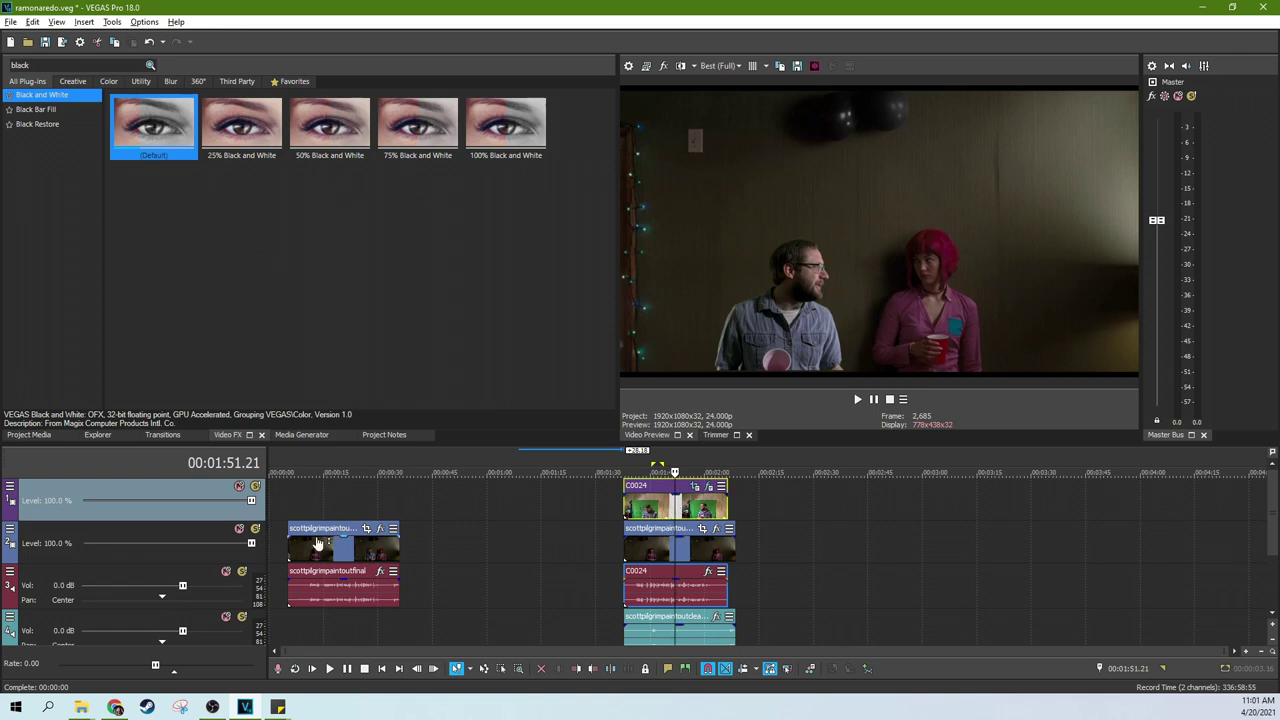
{"action": "left_click", "coordinate": [680, 472]}
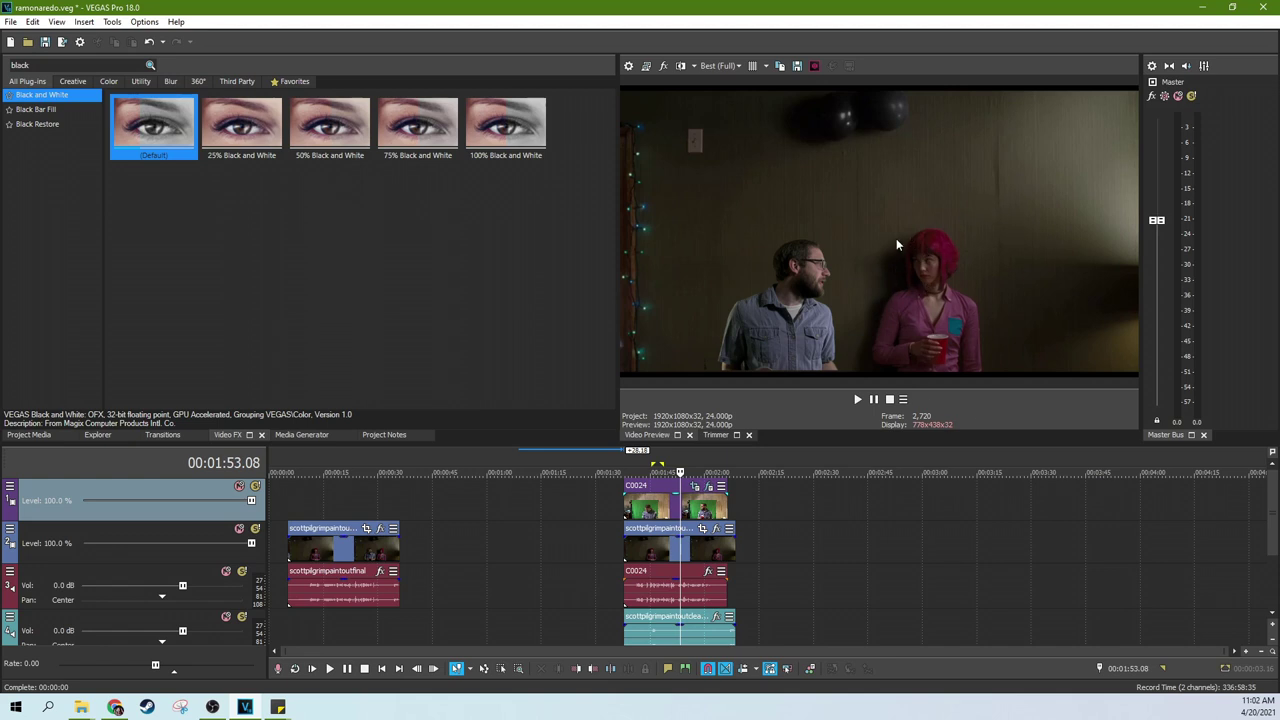
{"action": "left_click", "coordinate": [288, 435]}
Search 'ga' and apply Gaussian Blur to presenter clip C0024.
{"action": "left_click", "coordinate": [228, 435]}
{"action": "type", "text": "ga"}
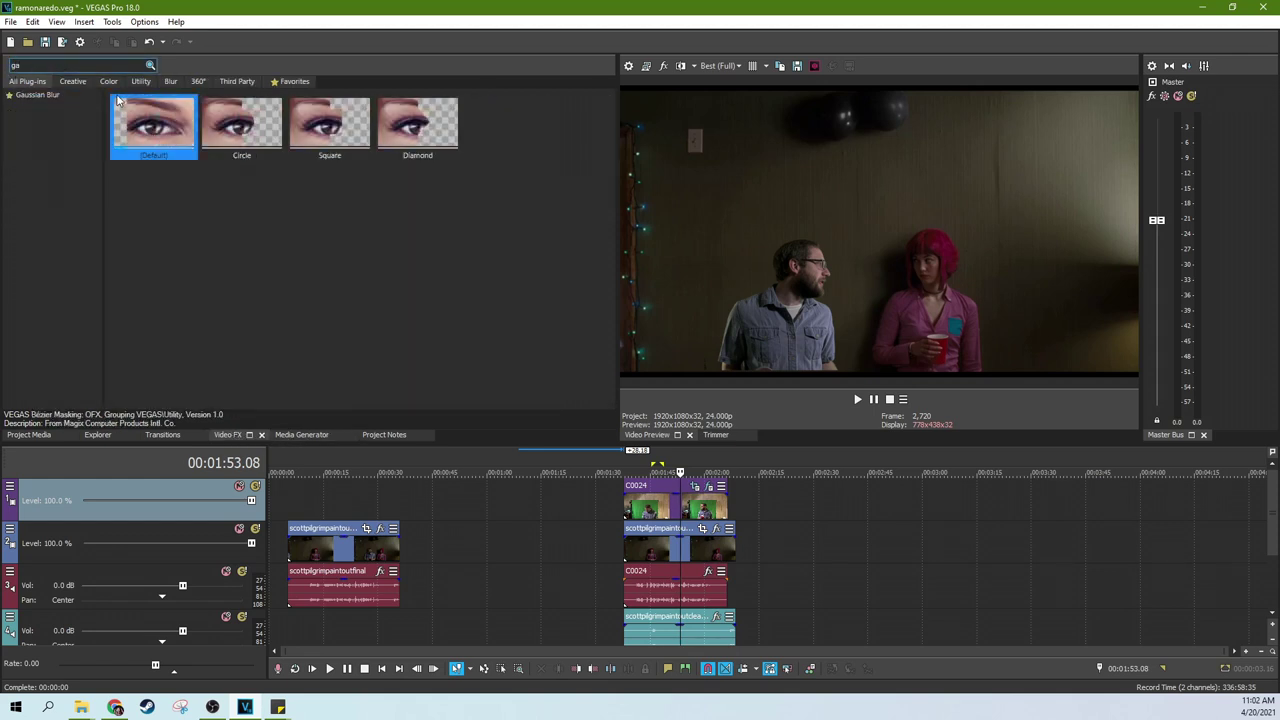
{"action": "left_click", "coordinate": [30, 94]}
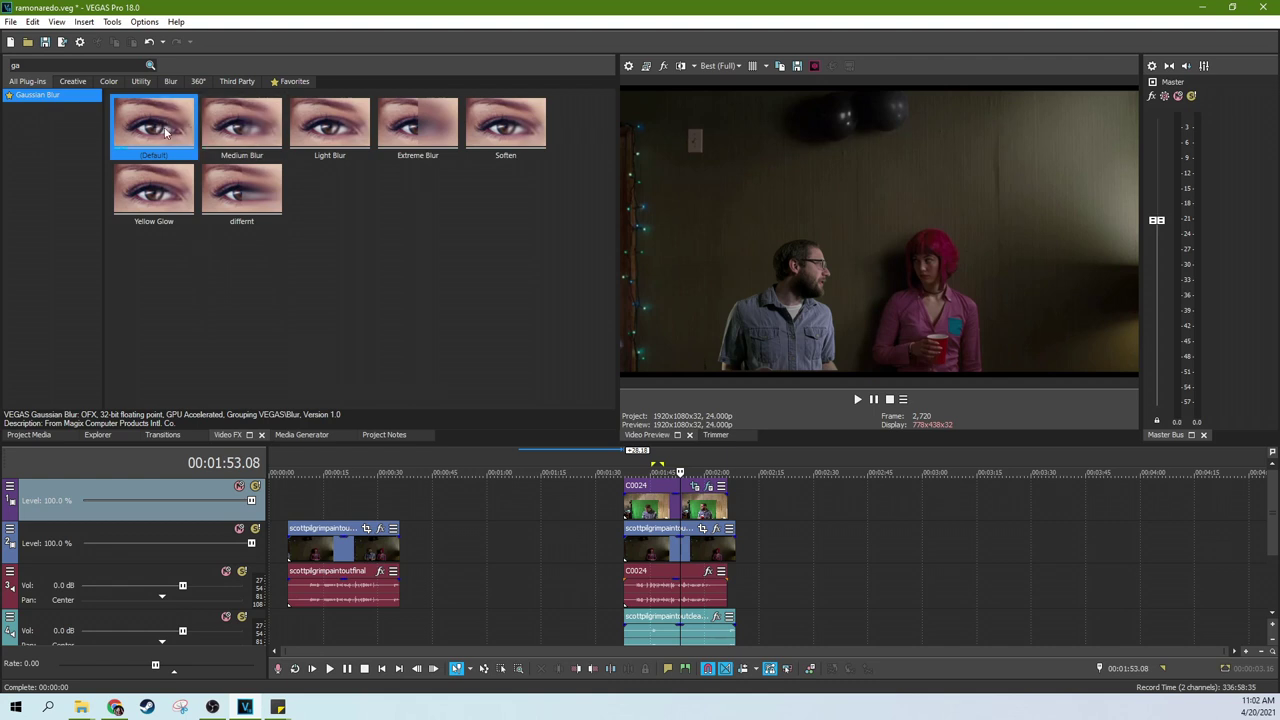
{"action": "left_click_drag", "start_coordinate": [241, 221], "coordinate": [676, 507]}
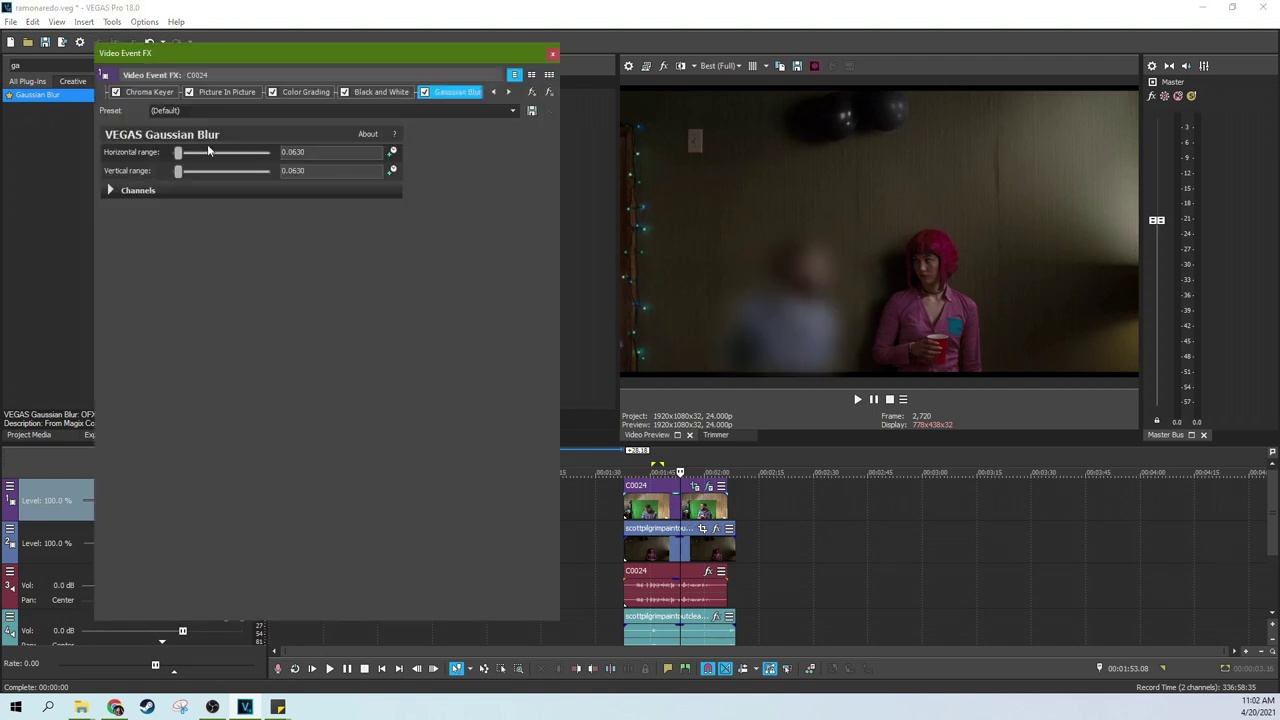
Type tiny Horizontal and Vertical range values around 0.0001 and toggle the blur to compare.
{"action": "left_click_drag", "start_coordinate": [179, 152], "coordinate": [173, 178]}
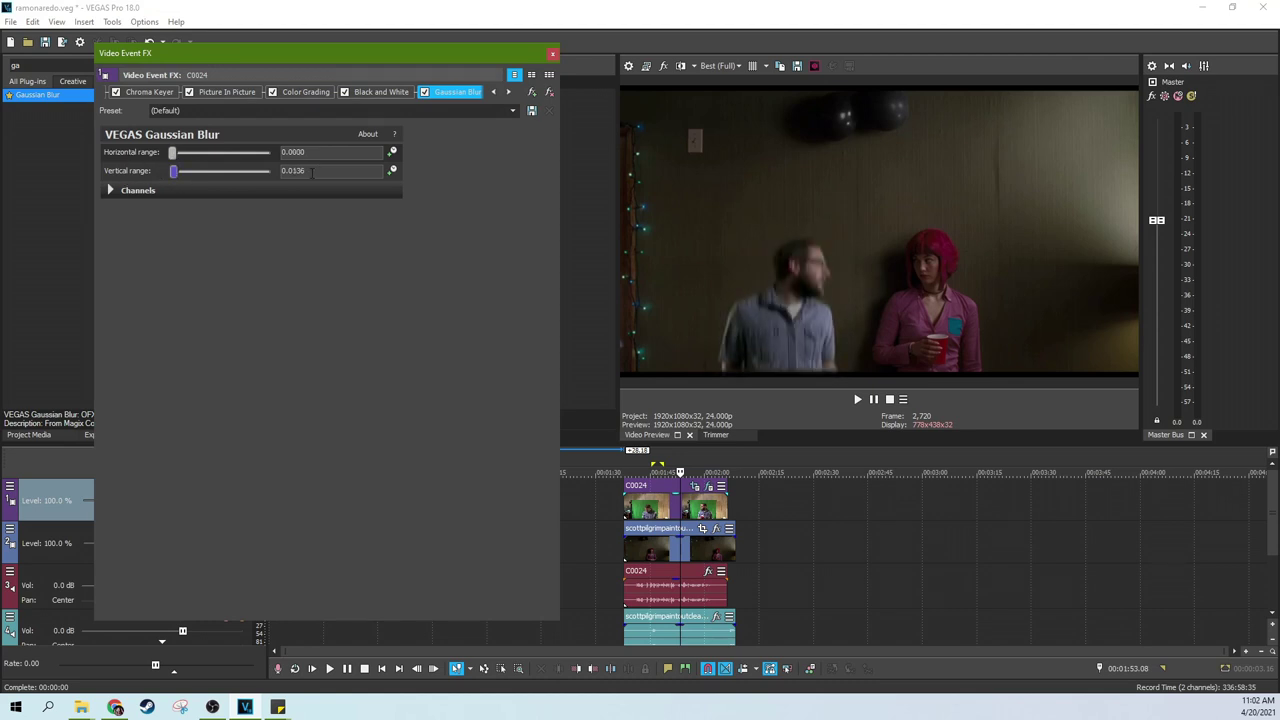
{"action": "key", "text": "Tab"}
{"action": "type", "text": ".0001"}
{"action": "left_click", "coordinate": [345, 152]}
{"action": "key", "text": "BackSpace"}
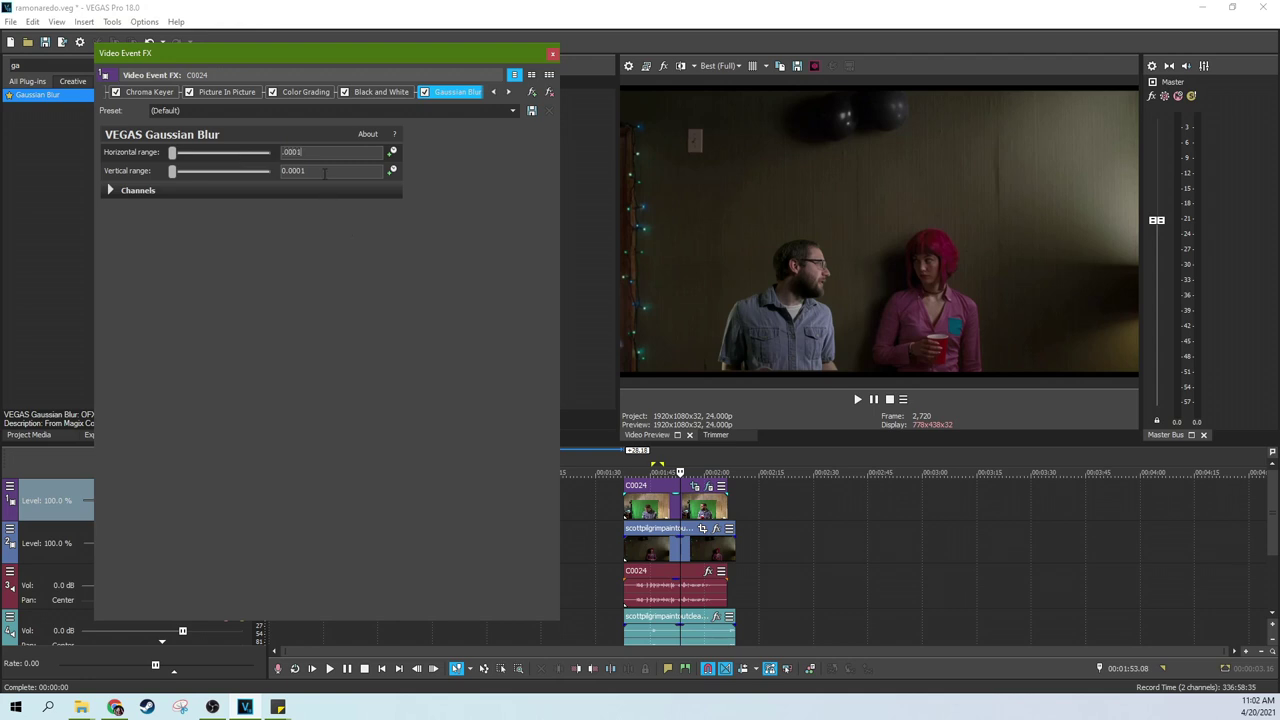
{"action": "type", "text": ".0000"}
{"action": "key", "text": "Return"}
{"action": "left_click", "coordinate": [424, 92]}
Settle both blur ranges at 0.0010 after comparing, then close the effect window.
{"action": "left_click", "coordinate": [307, 151]}
{"action": "key", "text": "BackSpace"}
{"action": "type", "text": "55"}
{"action": "key", "text": "Return"}
{"action": "left_click", "coordinate": [424, 92]}
{"action": "left_click", "coordinate": [425, 92]}
{"action": "left_click", "coordinate": [553, 53]}
{"action": "left_click", "coordinate": [356, 489]}
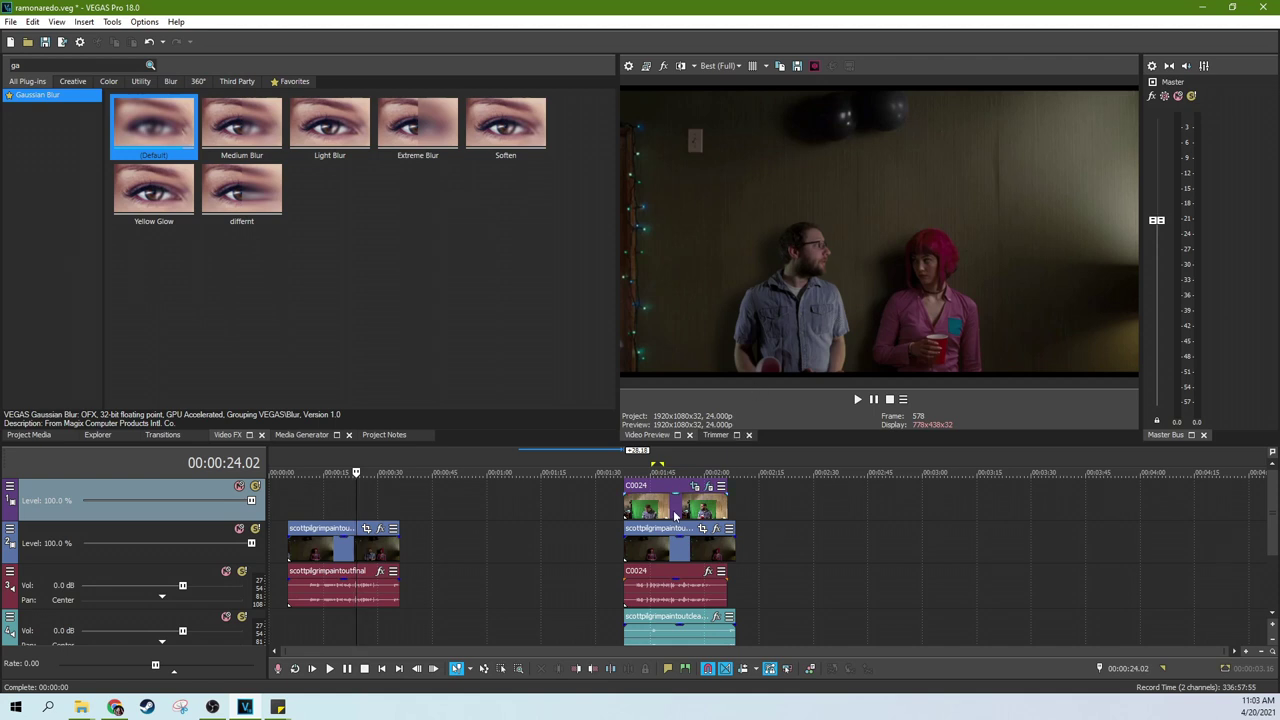
Preview the blurred C0024 composite at about 1:57, 1:53 and 1:56.
{"action": "left_click", "coordinate": [694, 476]}
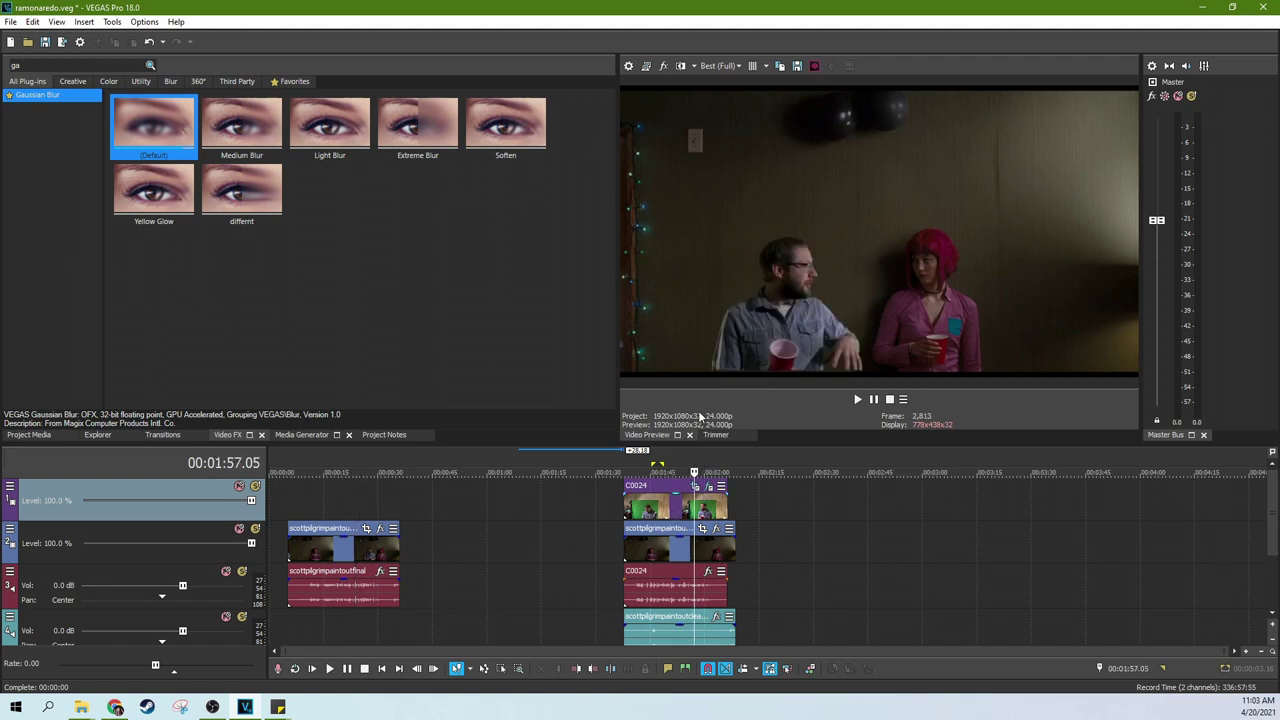
{"action": "left_click", "coordinate": [681, 454]}
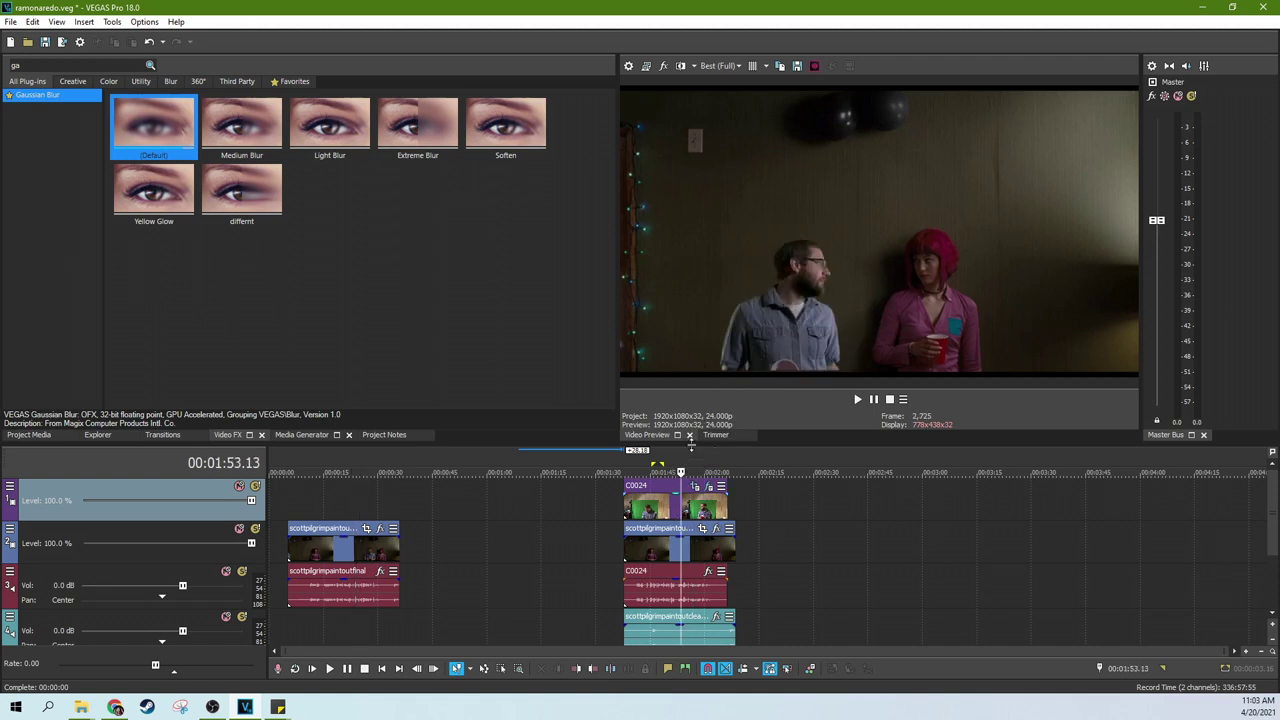
{"action": "left_click", "coordinate": [692, 471]}
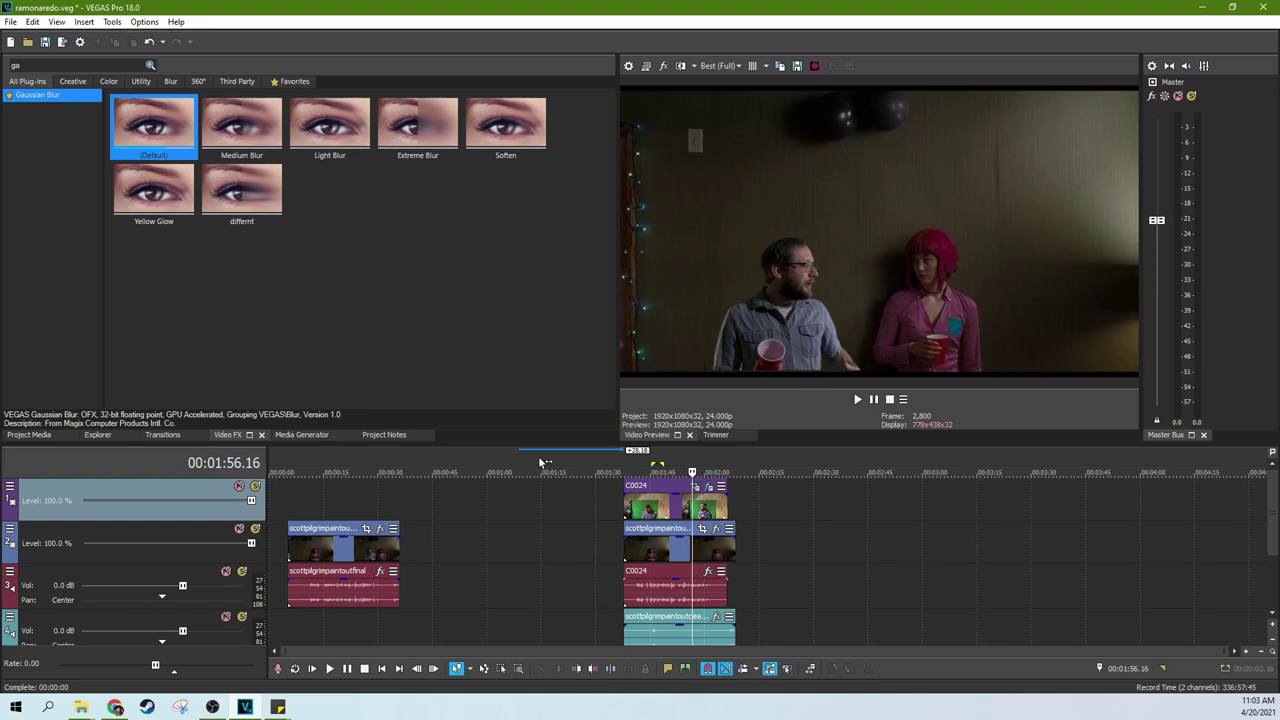
Glance at Media Generators, return to Video FX and clear the previous effect search.
{"action": "left_click", "coordinate": [301, 435]}
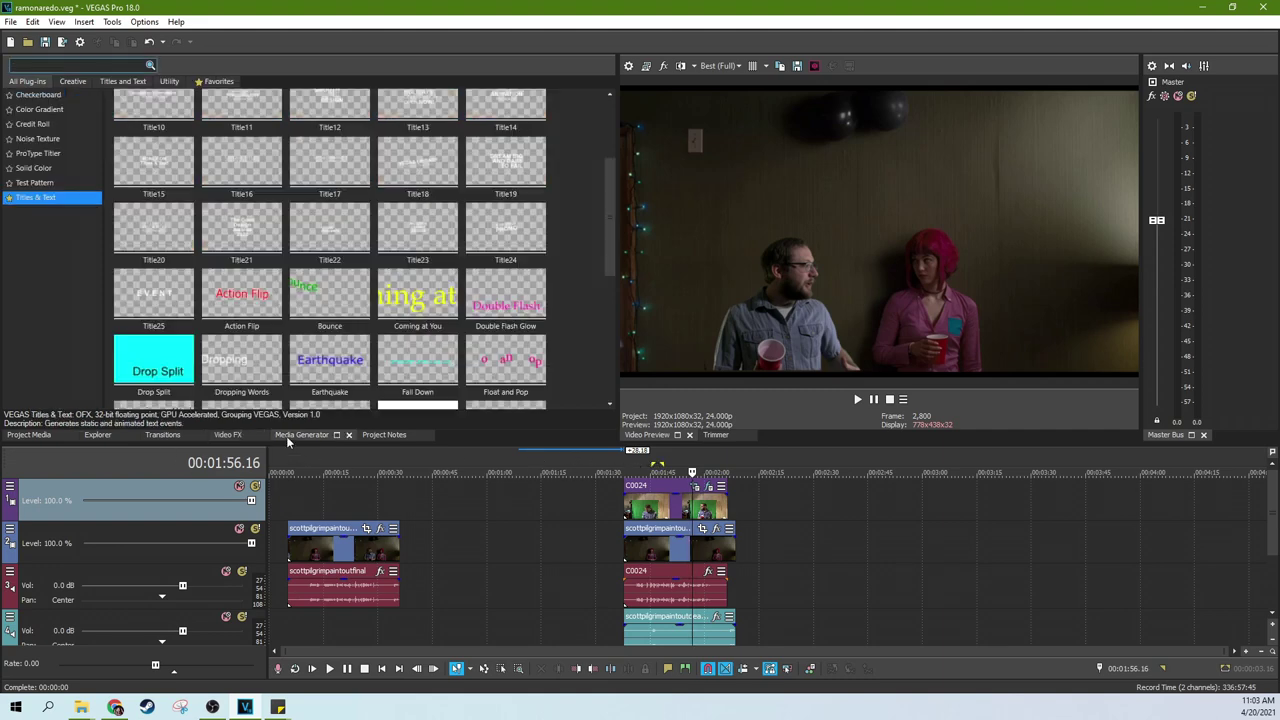
{"action": "left_click", "coordinate": [216, 435]}
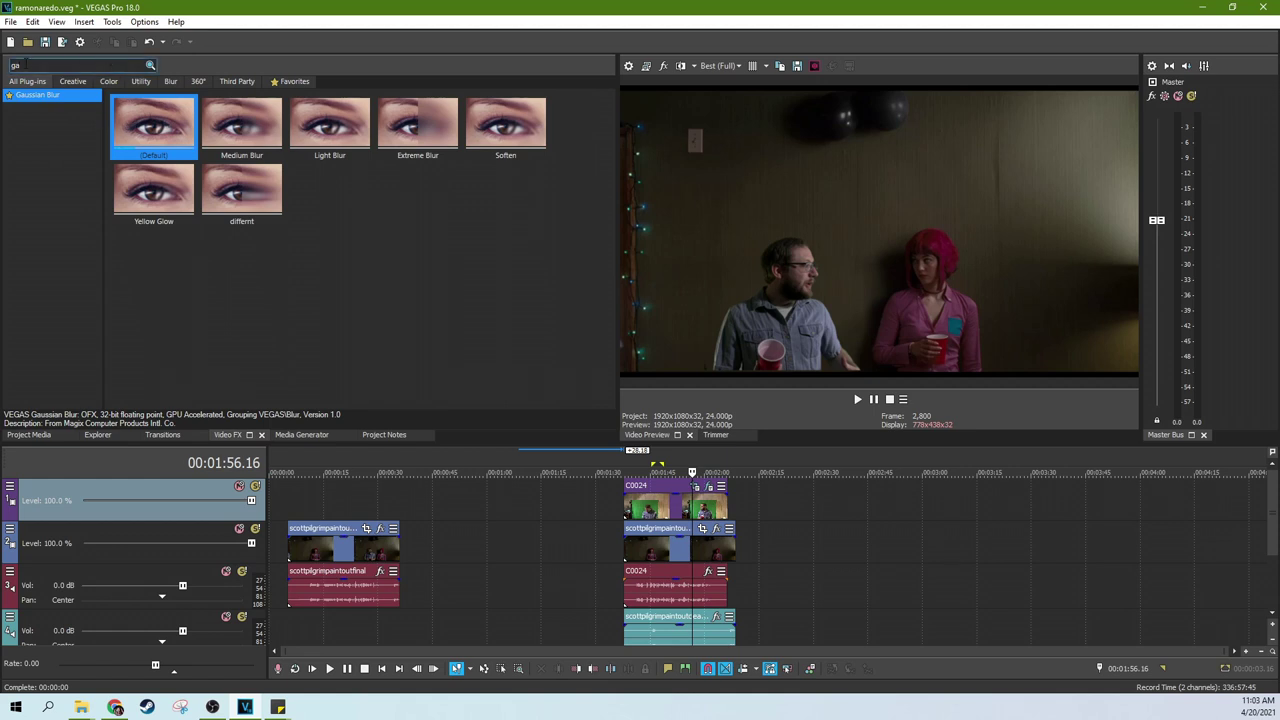
{"action": "key", "text": "BackSpace"}
{"action": "key", "text": "BackSpace"}
Search 'layer' and apply the Layer Dimensionality 'Drop Shadow With Down Light' preset to C0024.
{"action": "type", "text": "lay"}
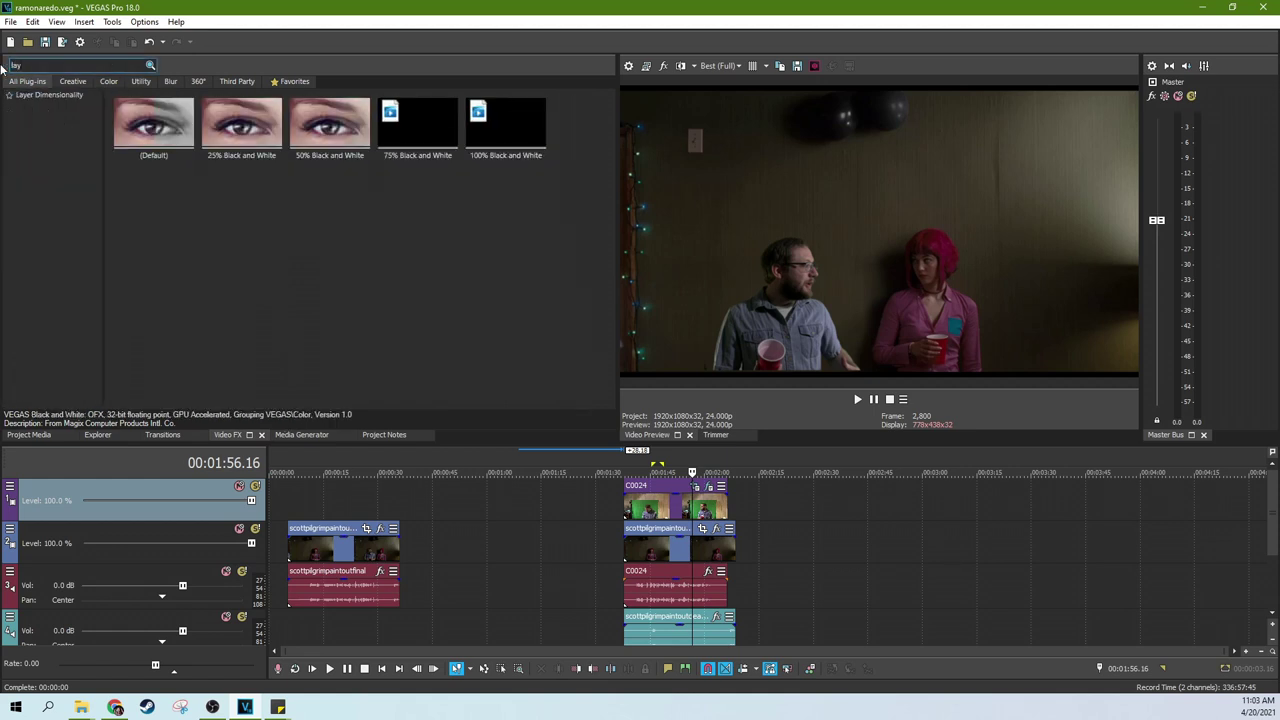
{"action": "type", "text": "er"}
{"action": "left_click", "coordinate": [50, 95]}
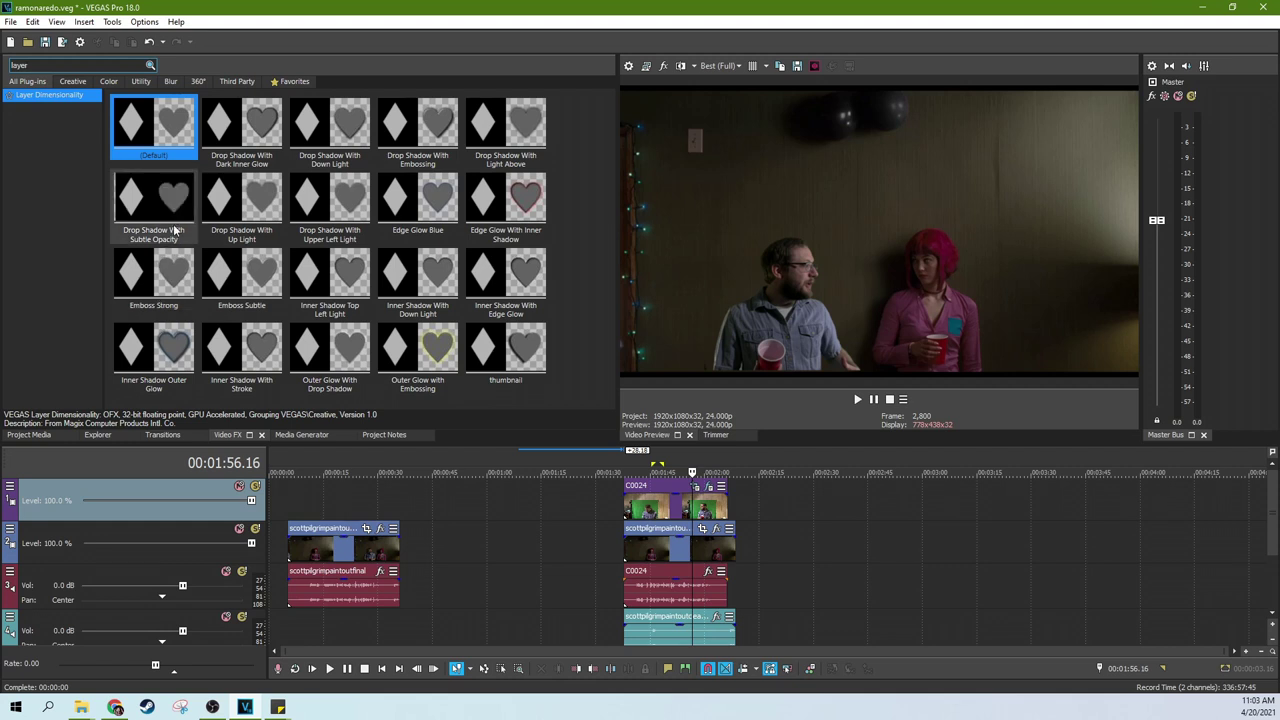
{"action": "key", "text": "space"}
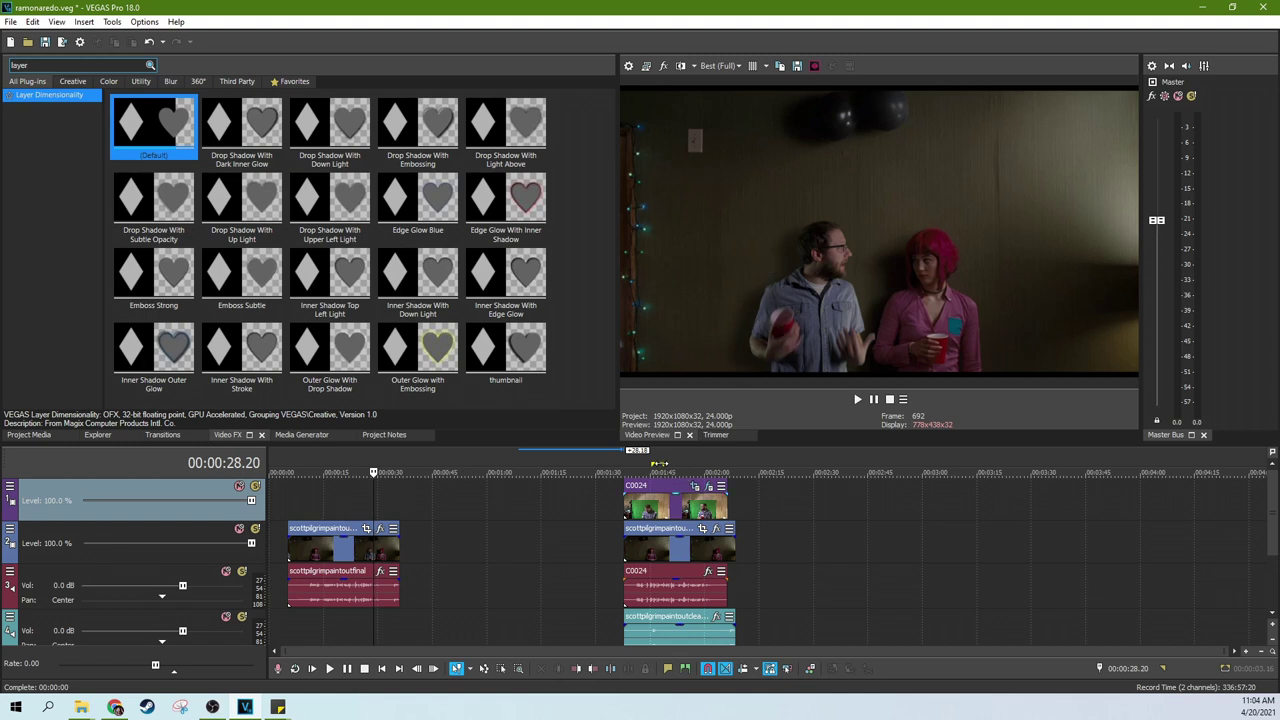
{"action": "left_click", "coordinate": [688, 466]}
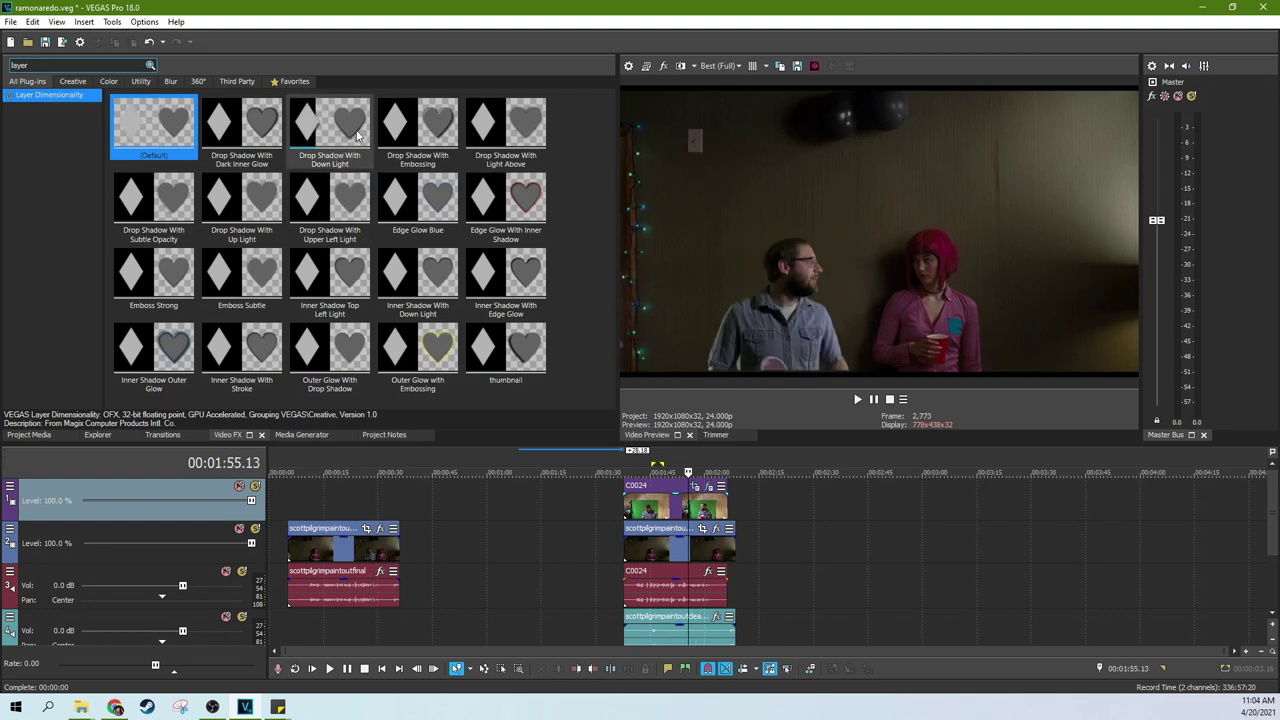
{"action": "left_click_drag", "start_coordinate": [357, 135], "coordinate": [664, 510]}
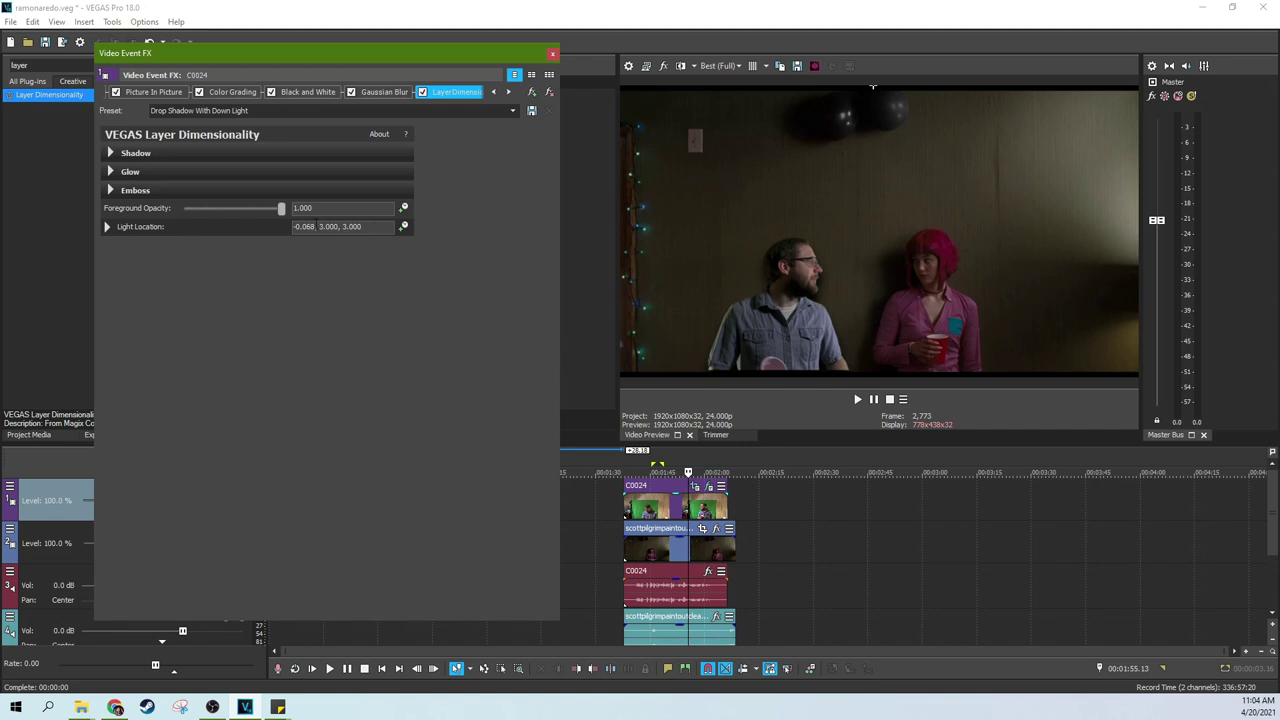
Move the light location to the far right and lower shadow opacity to 0.592.
{"action": "left_click", "coordinate": [107, 226]}
{"action": "left_click", "coordinate": [276, 244]}
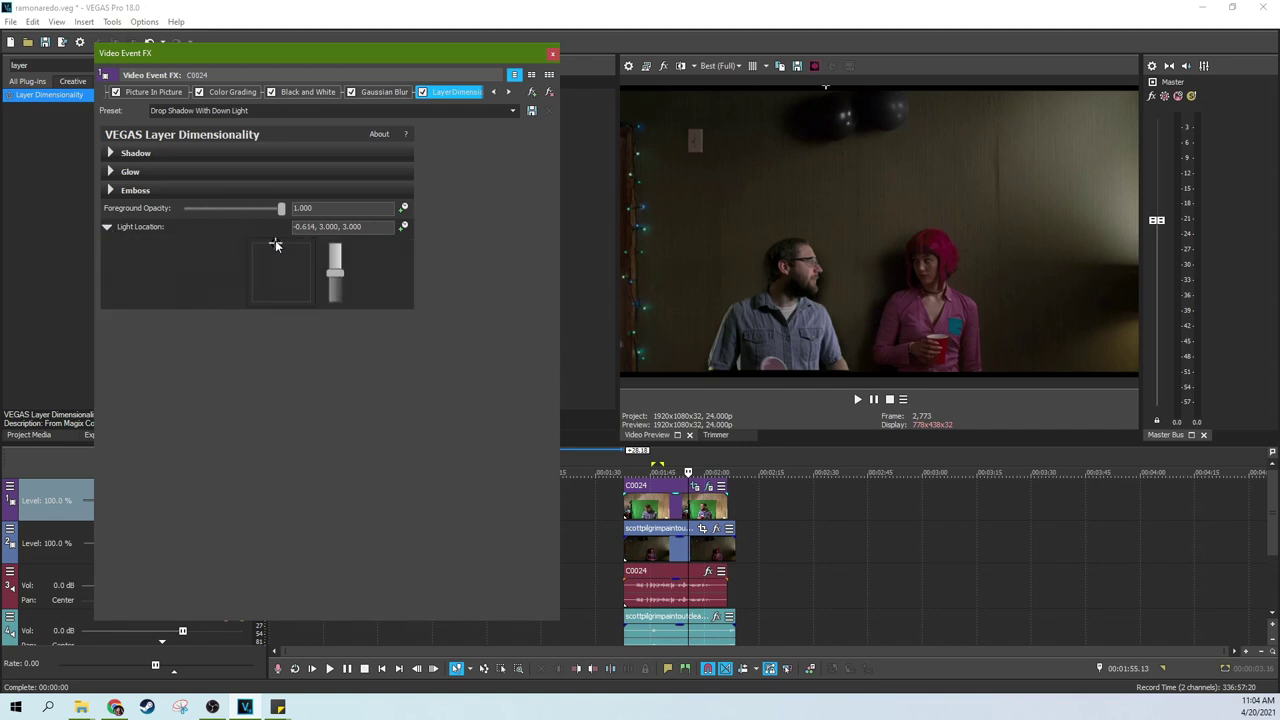
{"action": "mouse_move", "coordinate": [285, 248]}
{"action": "left_mouse_down"}
{"action": "mouse_move", "coordinate": [337, 270]}
{"action": "mouse_move", "coordinate": [336, 258]}
{"action": "left_mouse_up"}
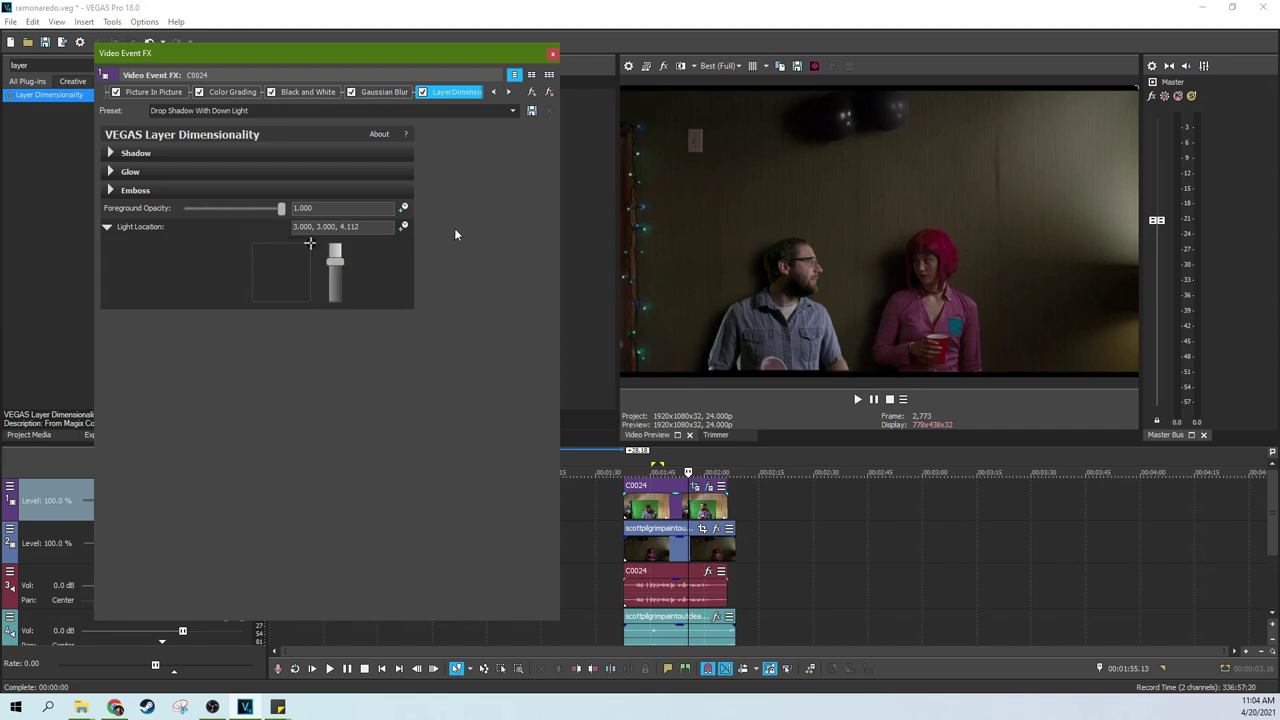
{"action": "left_click", "coordinate": [111, 152]}
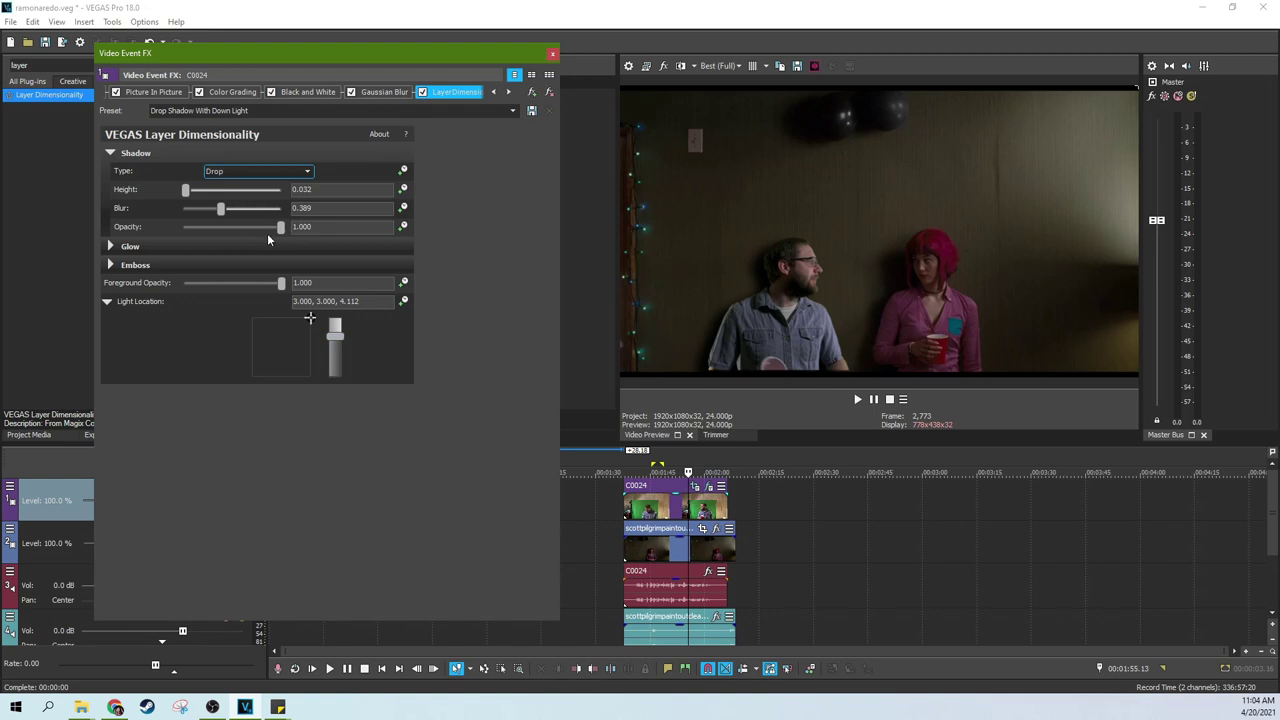
{"action": "left_click_drag", "start_coordinate": [284, 225], "coordinate": [240, 228]}
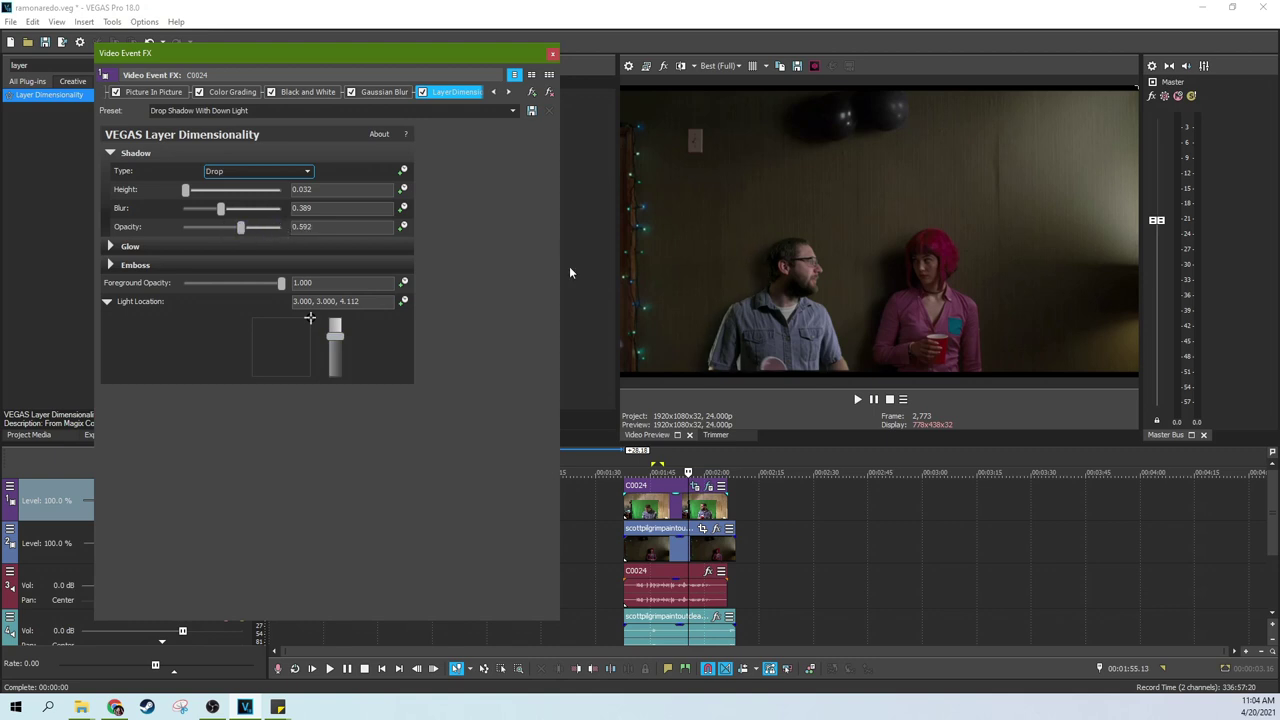
{"action": "left_click", "coordinate": [553, 52]}
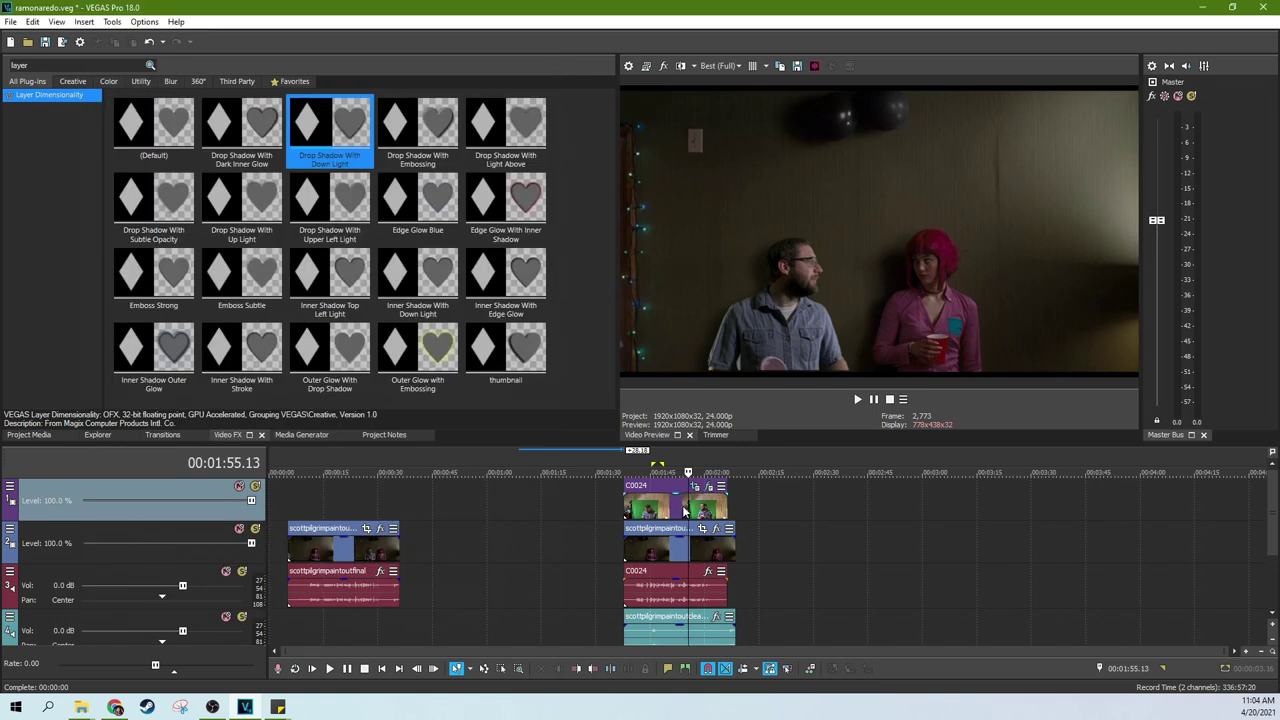
Search 'film' and apply the Film Grain 'Subtle' preset to C0024.
{"action": "left_click", "coordinate": [12, 64]}
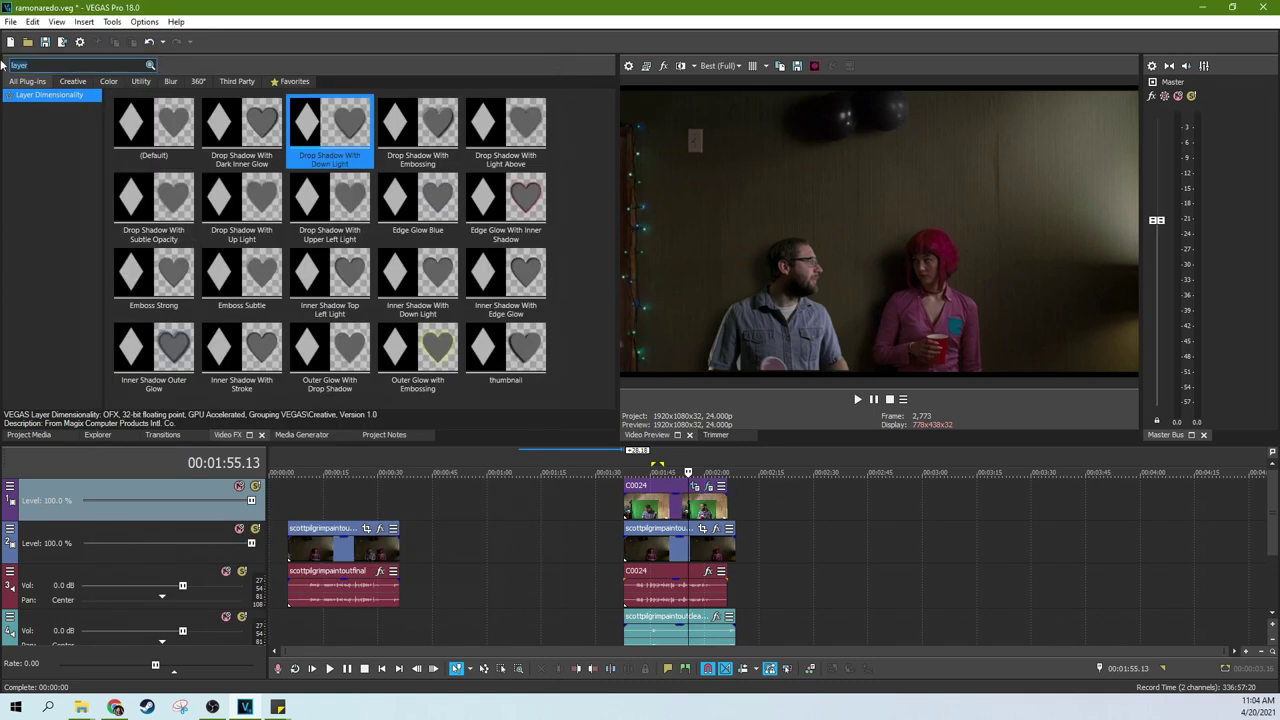
{"action": "type", "text": "film"}
{"action": "left_click", "coordinate": [36, 109]}
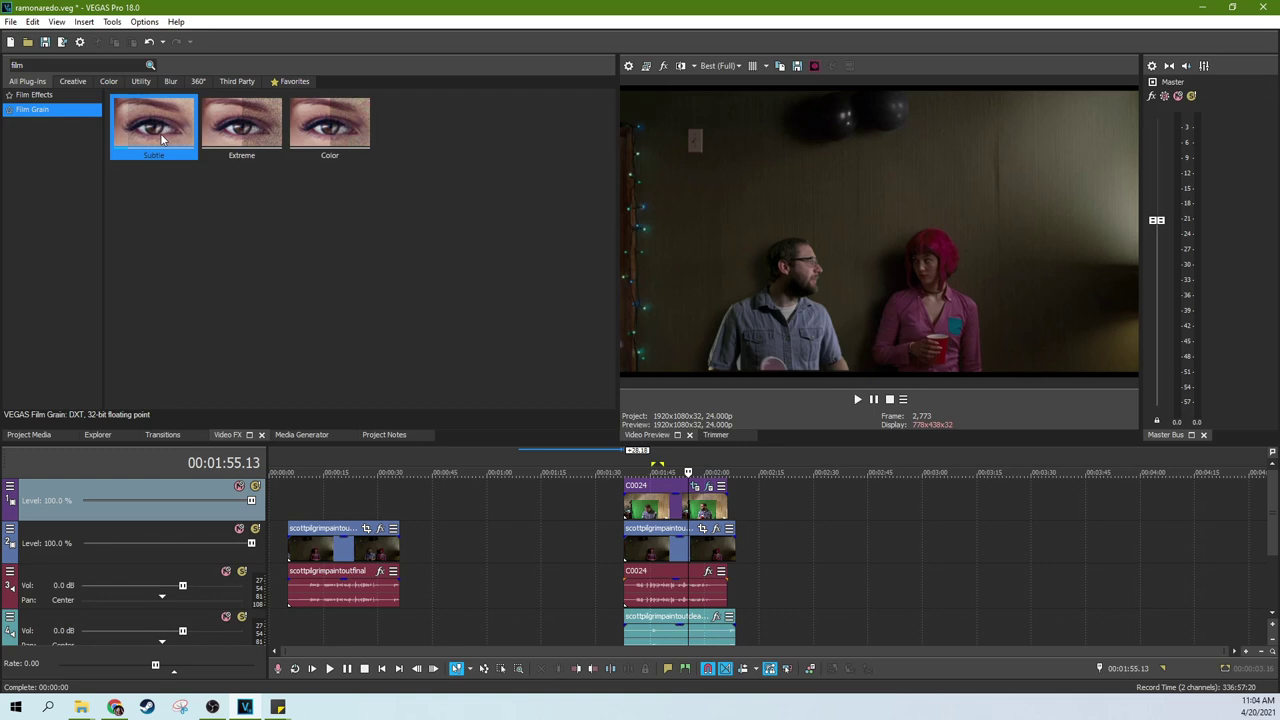
{"action": "left_click_drag", "start_coordinate": [162, 140], "coordinate": [677, 512]}
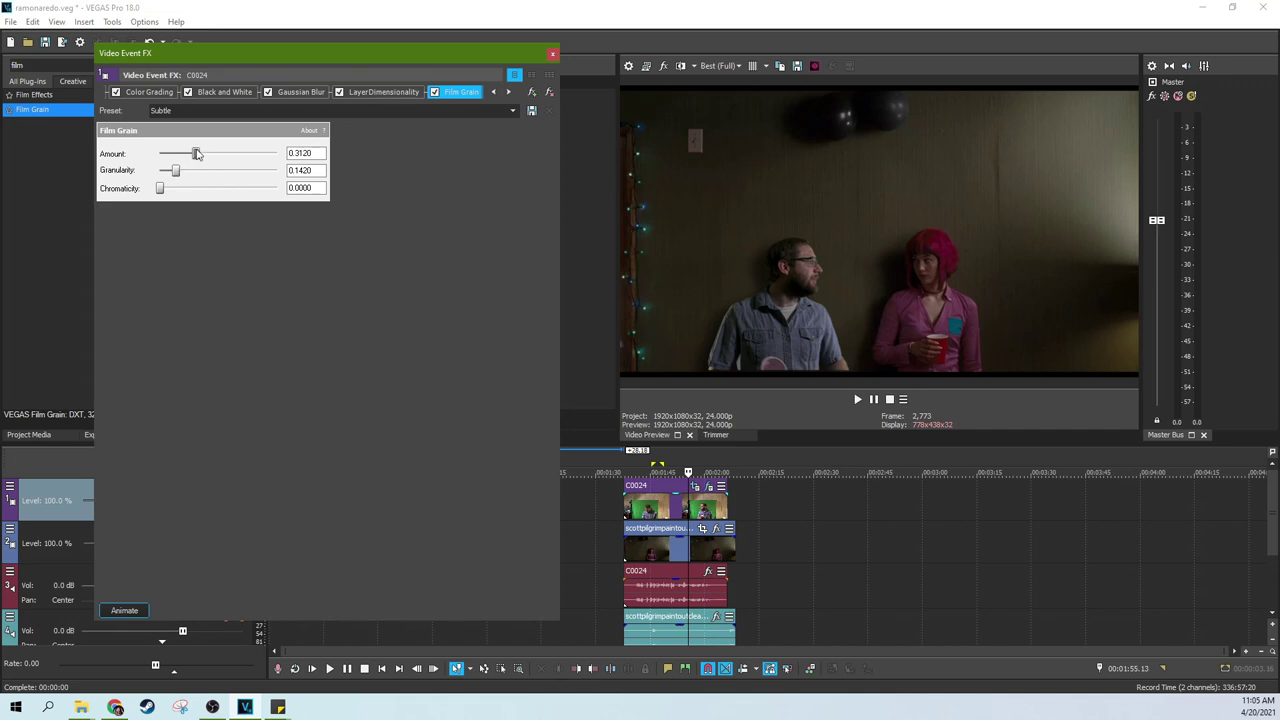
Lower the grain to Amount 0.0840 and Granularity 0.0680, checking the composite further along.
{"action": "left_click_drag", "start_coordinate": [197, 153], "coordinate": [172, 162]}
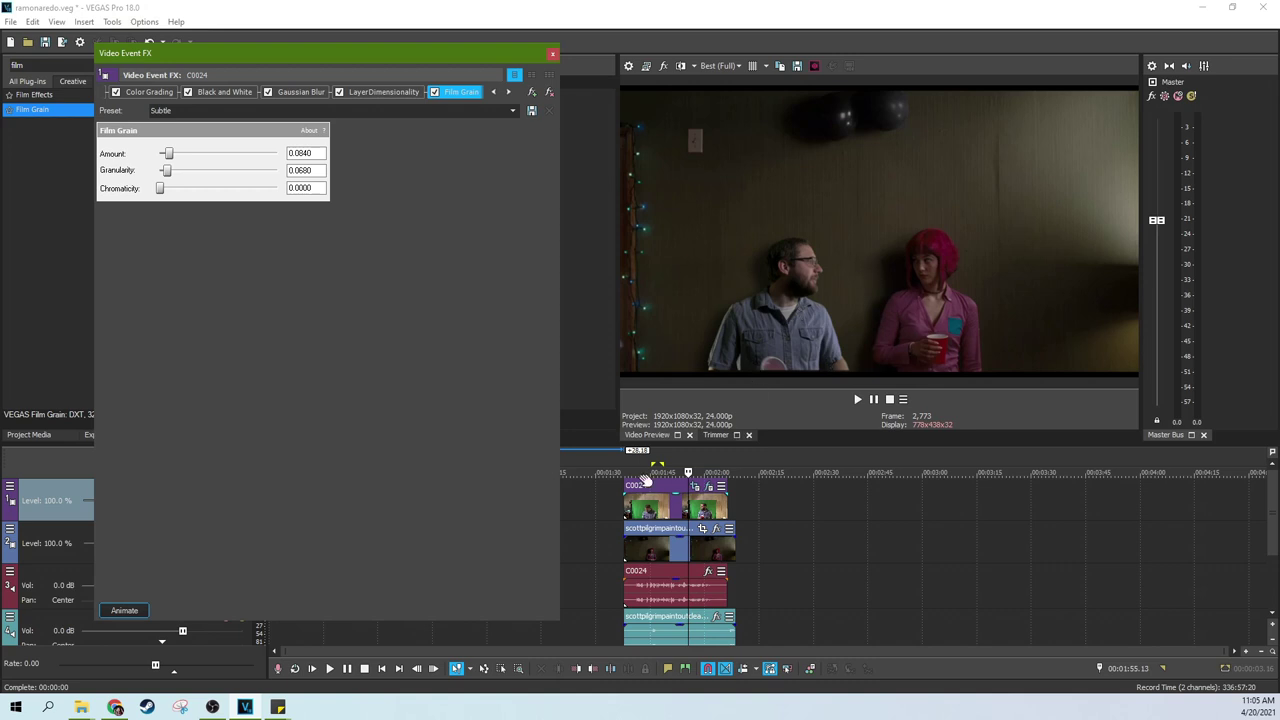
{"action": "left_click_drag", "start_coordinate": [646, 476], "coordinate": [694, 463]}
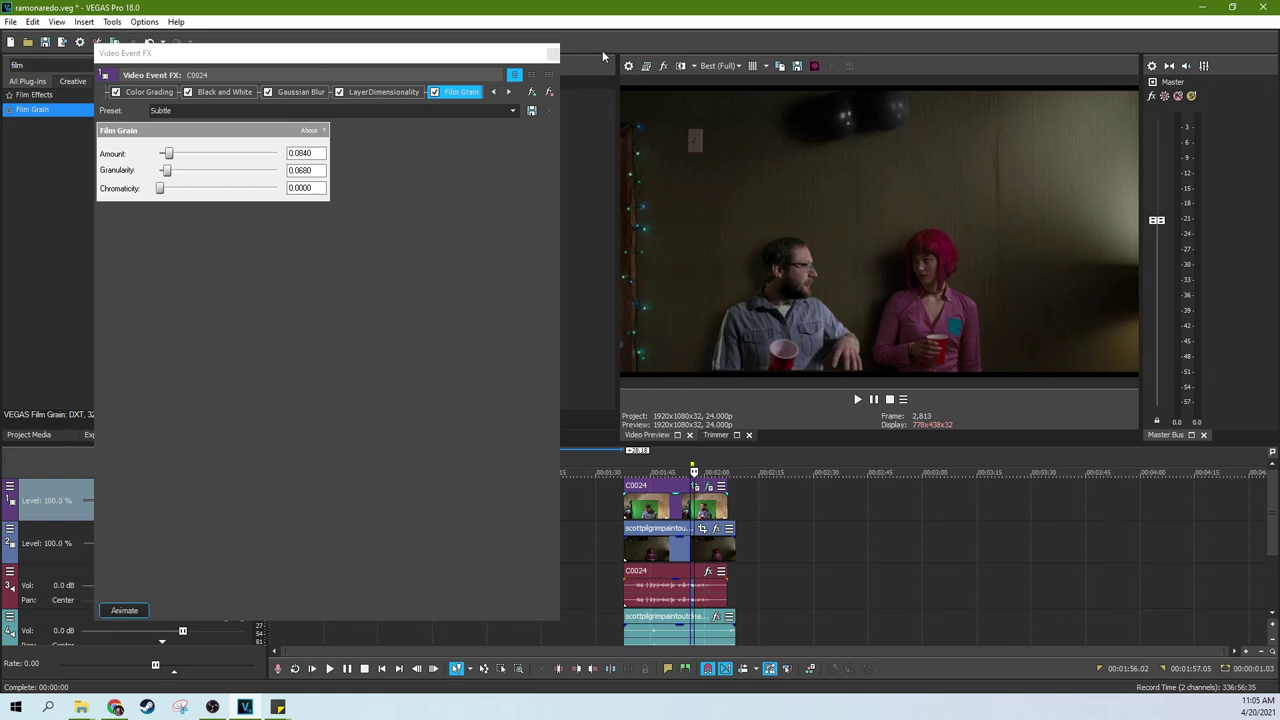
{"action": "left_click", "coordinate": [547, 57]}
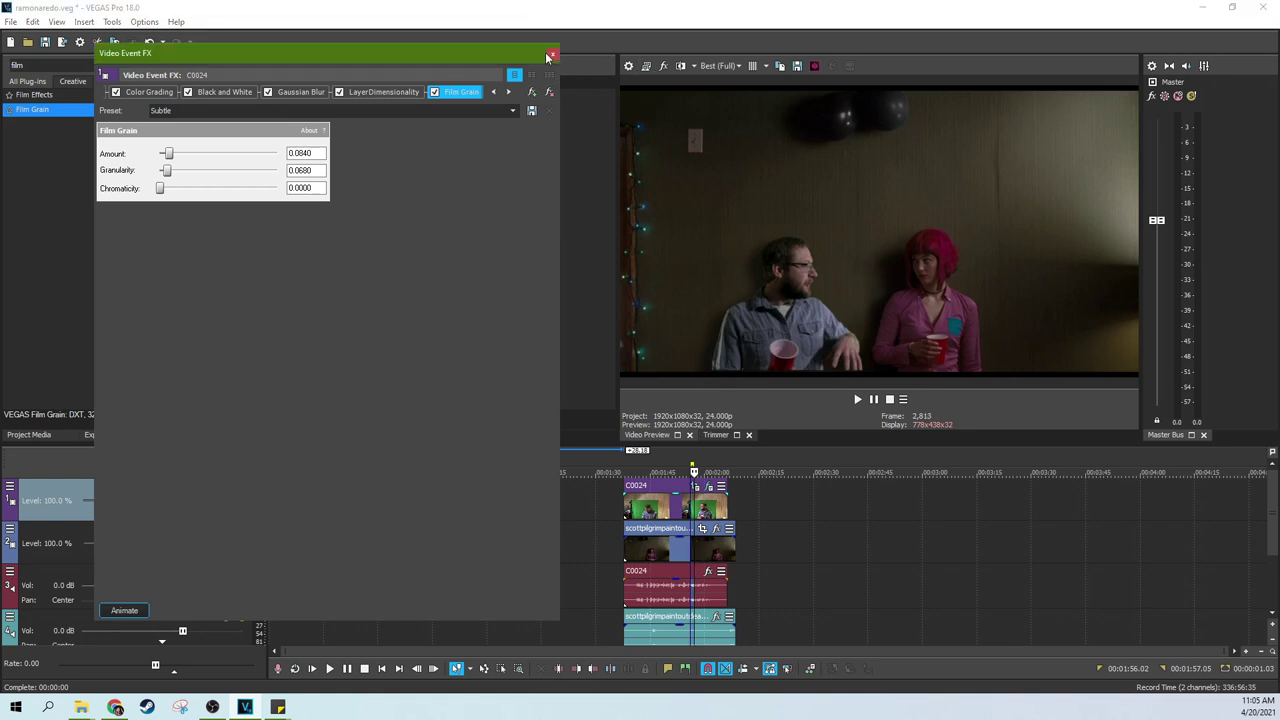
{"action": "left_click", "coordinate": [554, 57]}
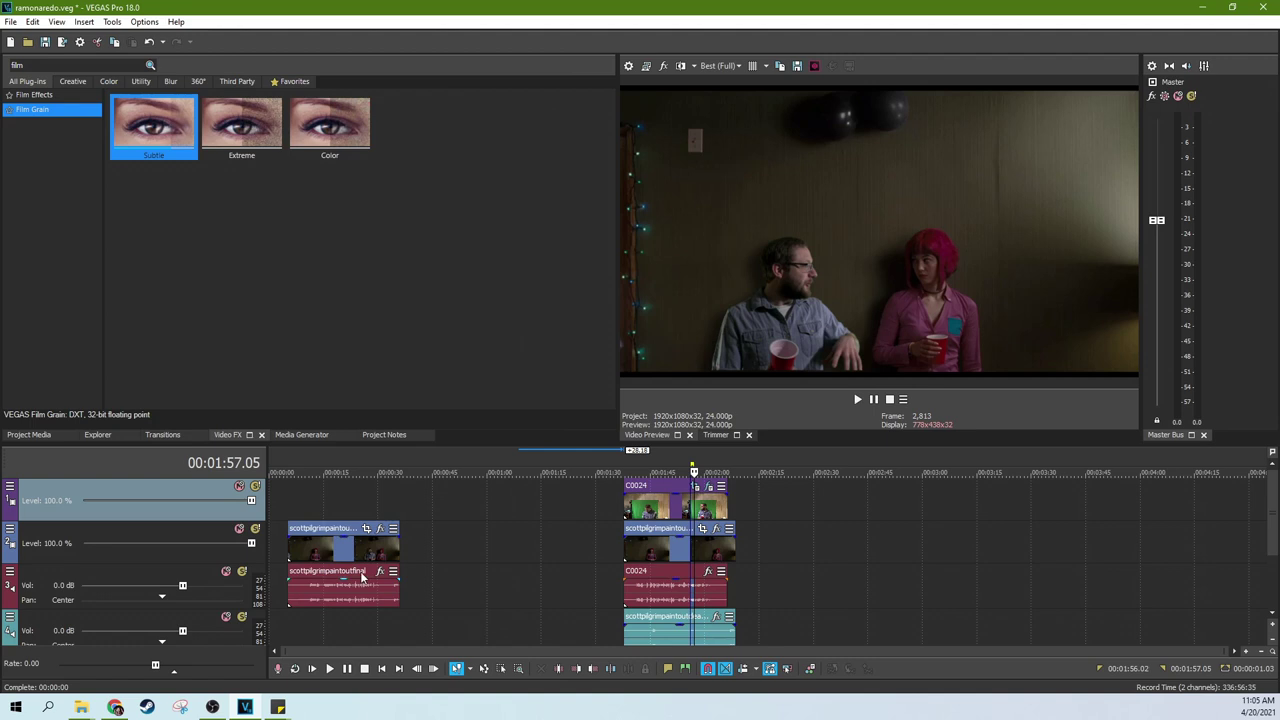
{"action": "left_click", "coordinate": [376, 488]}
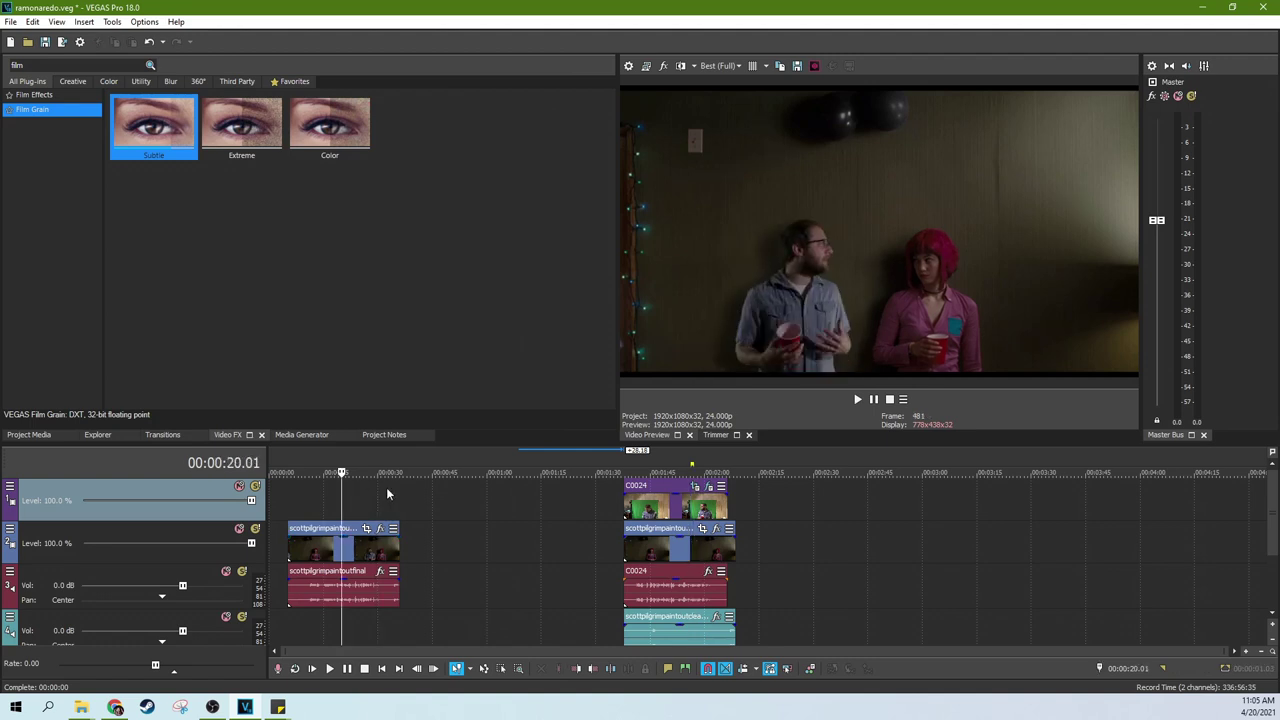
{"action": "left_click", "coordinate": [388, 494]}
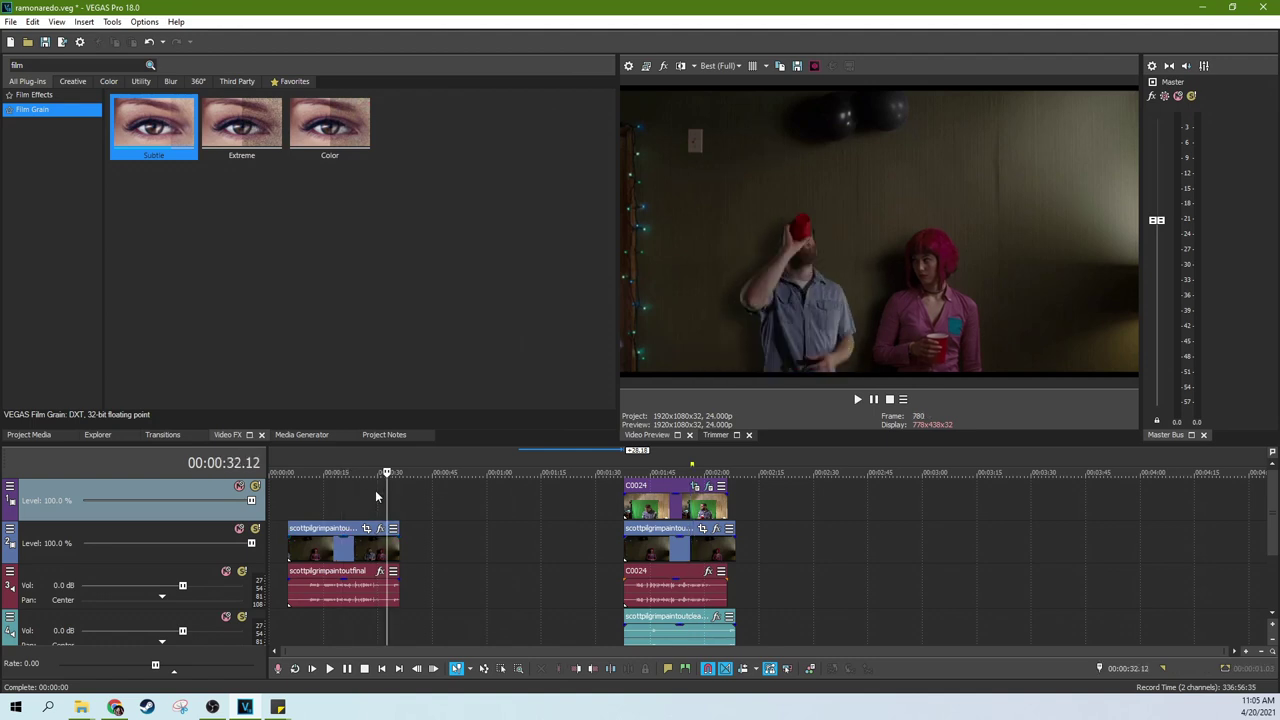
{"action": "left_click", "coordinate": [376, 495]}
{"action": "left_click", "coordinate": [681, 464]}
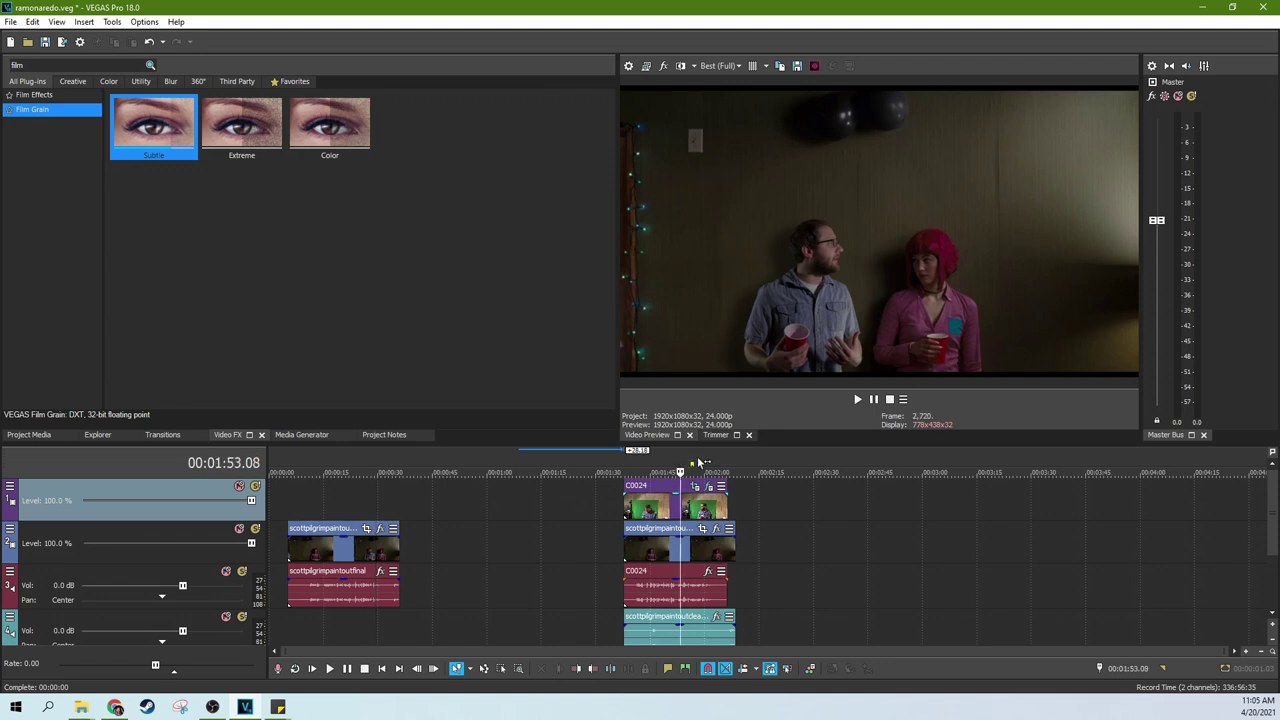
{"action": "left_click", "coordinate": [707, 464]}
{"action": "left_click", "coordinate": [684, 464]}
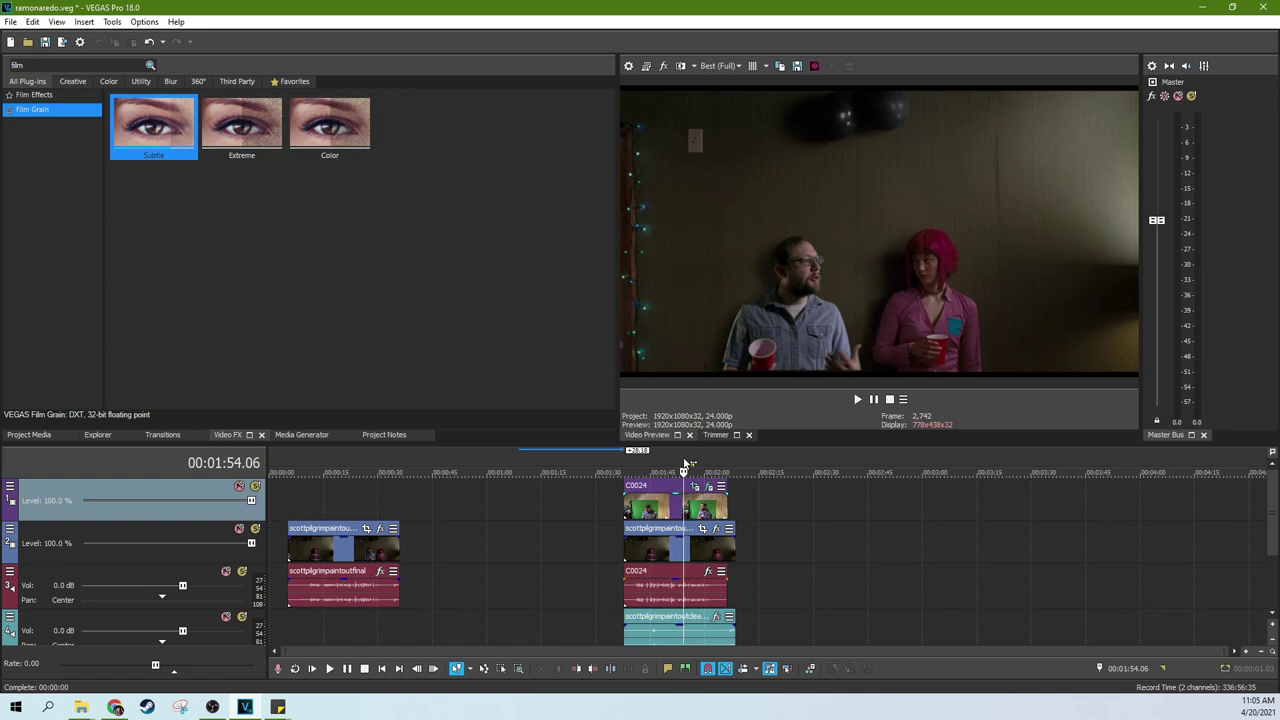
{"action": "left_click", "coordinate": [372, 495]}
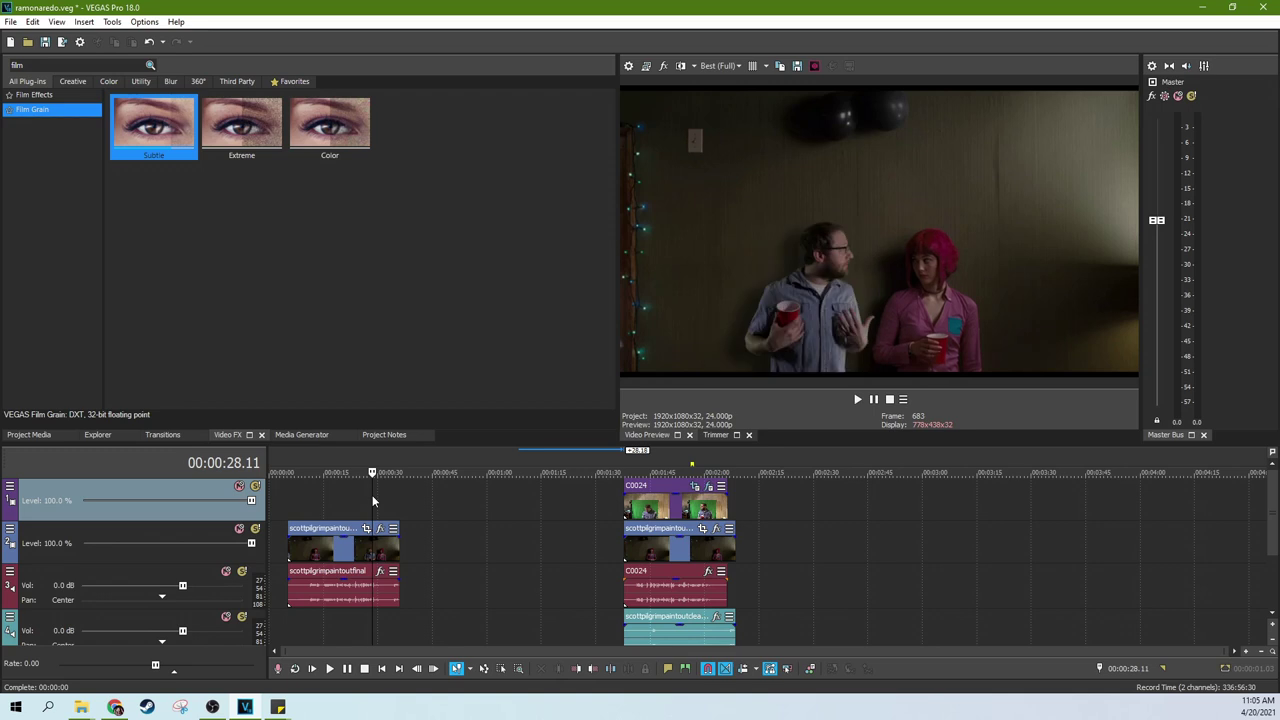